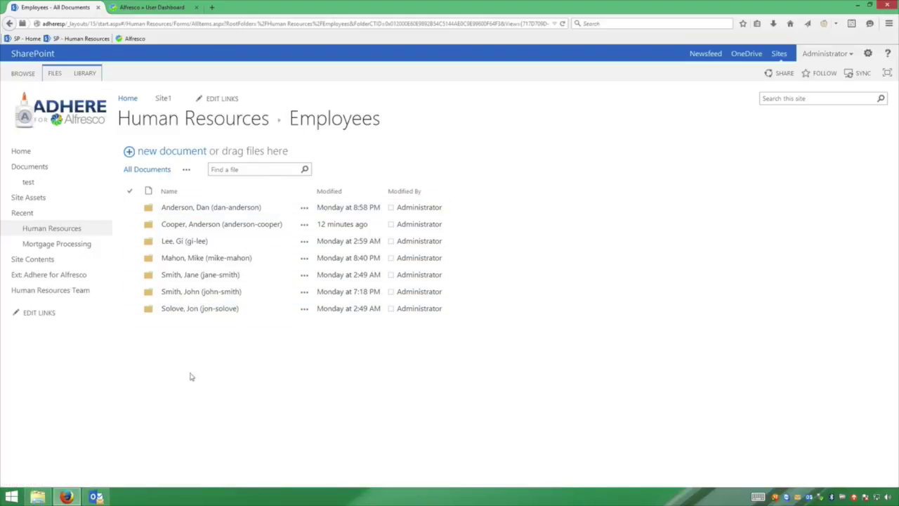
Create a new folder in the Human Resources Employees library, naming it with the applicant's last and first name.
left_click(54, 73)
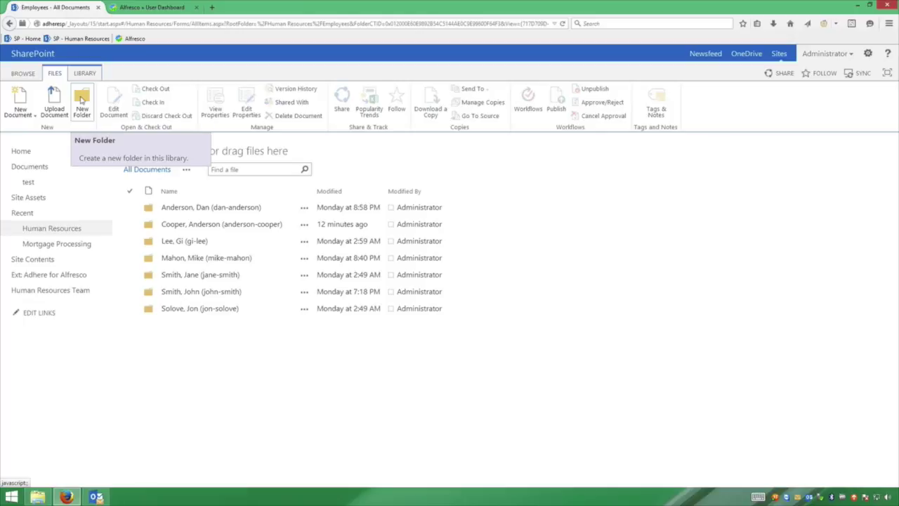
left_click(81, 100)
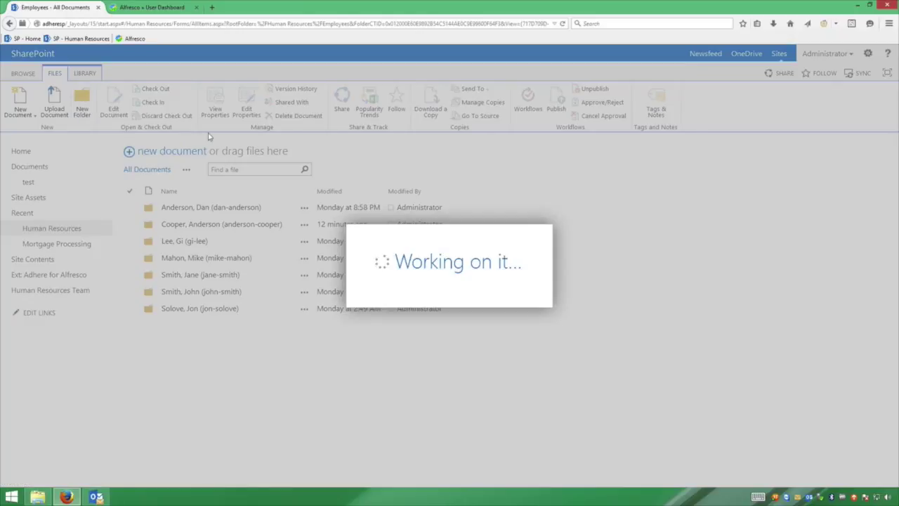
type("Applicant, Andy")
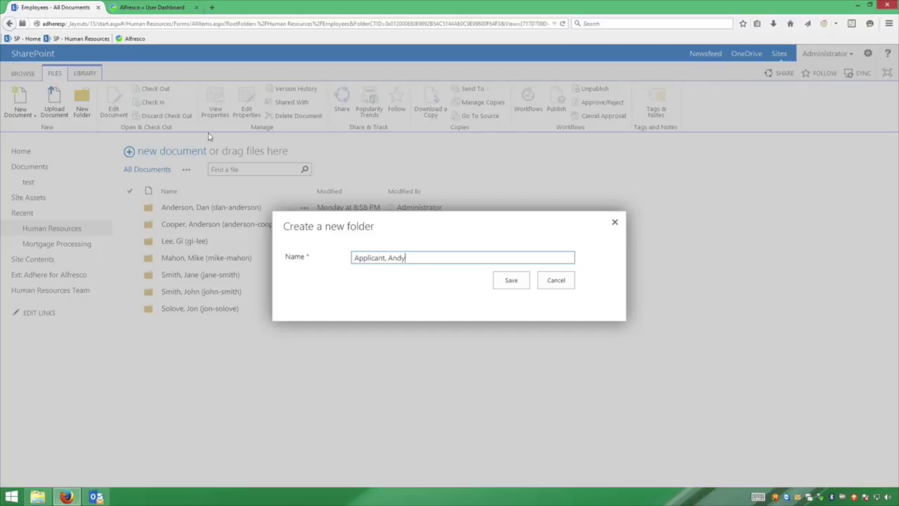
left_click(510, 283)
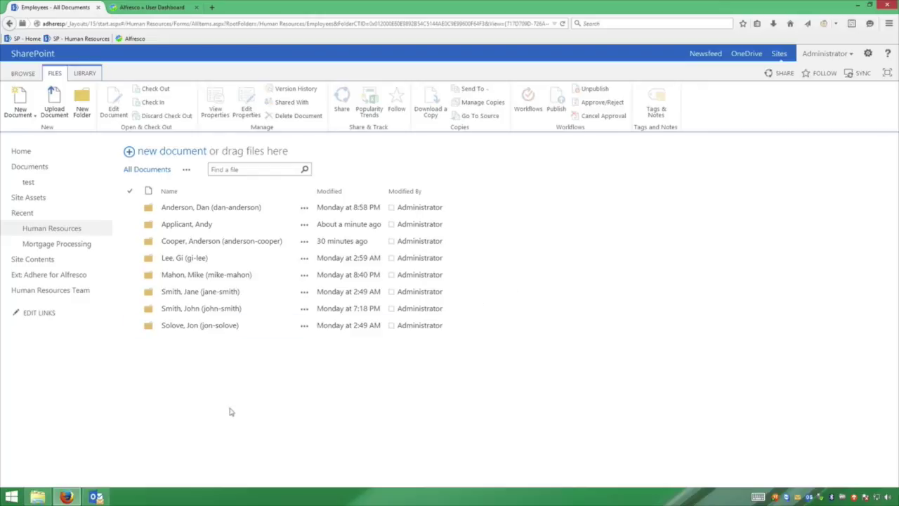
Switch to Outlook and read the newest "New HR Case Created!" e-mail, including its list of requested documents.
left_click(97, 497)
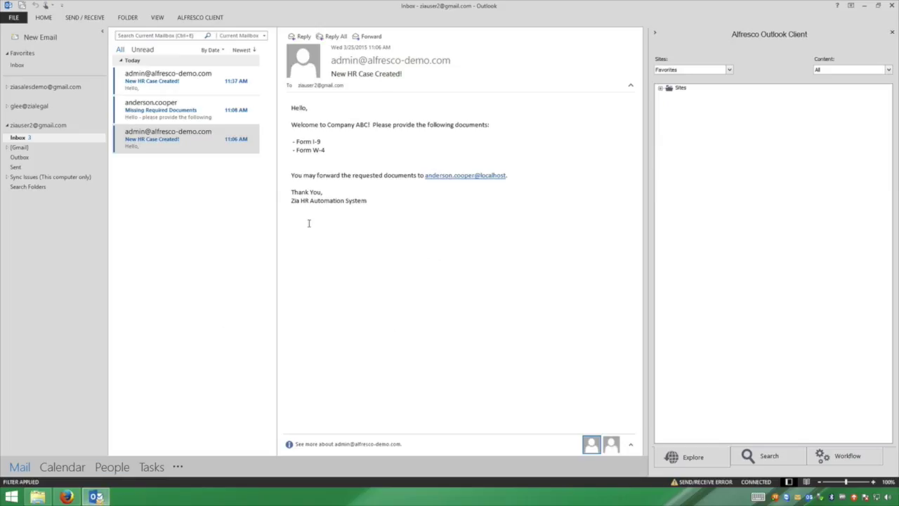
left_click(171, 90)
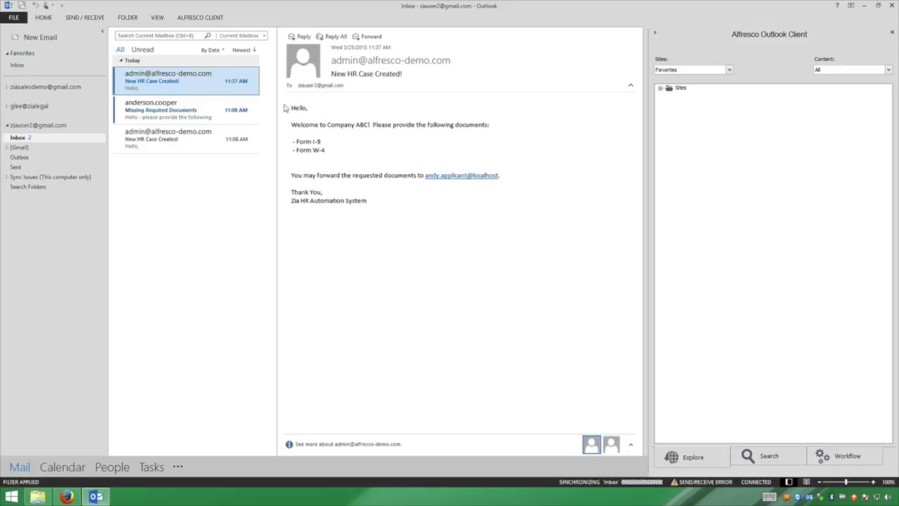
left_click_drag(287, 109, 321, 192)
left_click(342, 137)
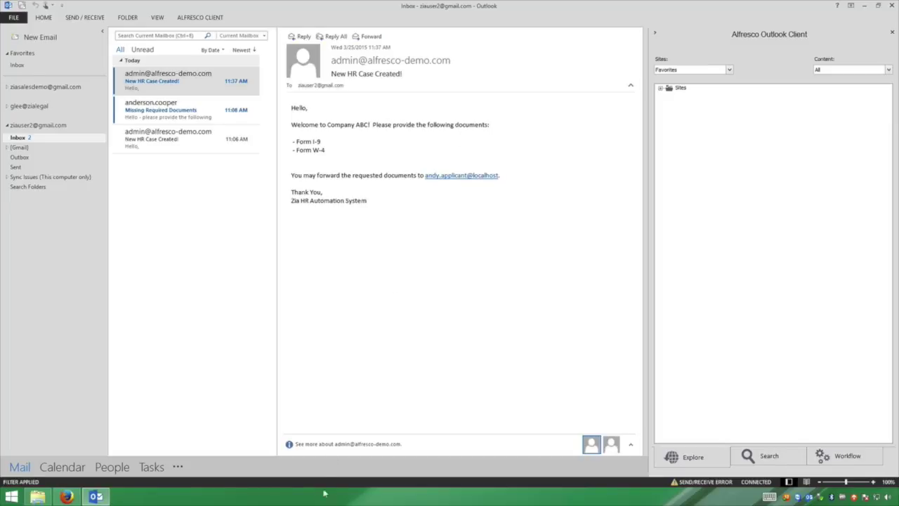
Return to SharePoint in Firefox, refresh the Employees library and open the new applicant's folder.
key("alt+Tab")
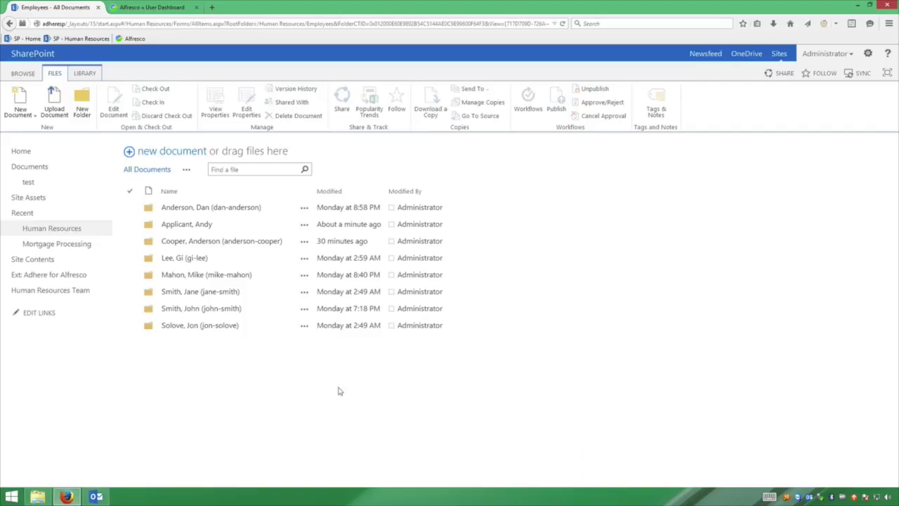
key("F5")
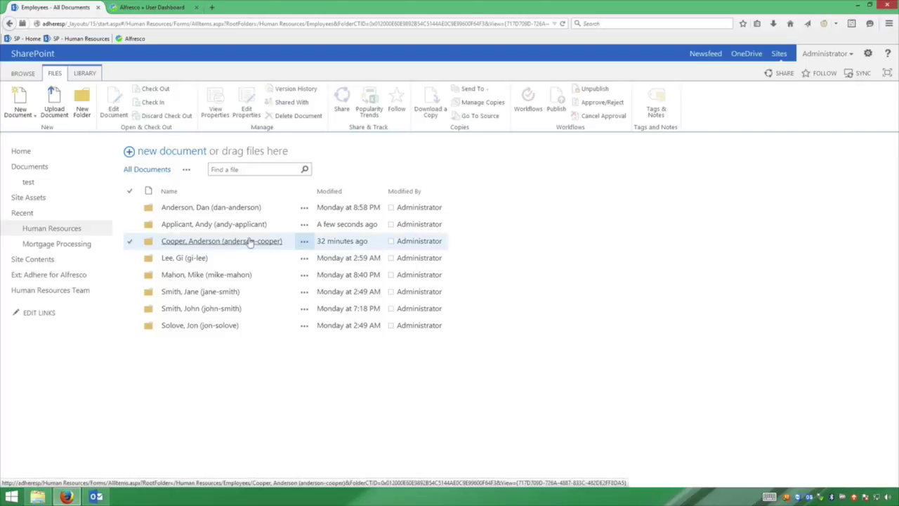
left_click(214, 225)
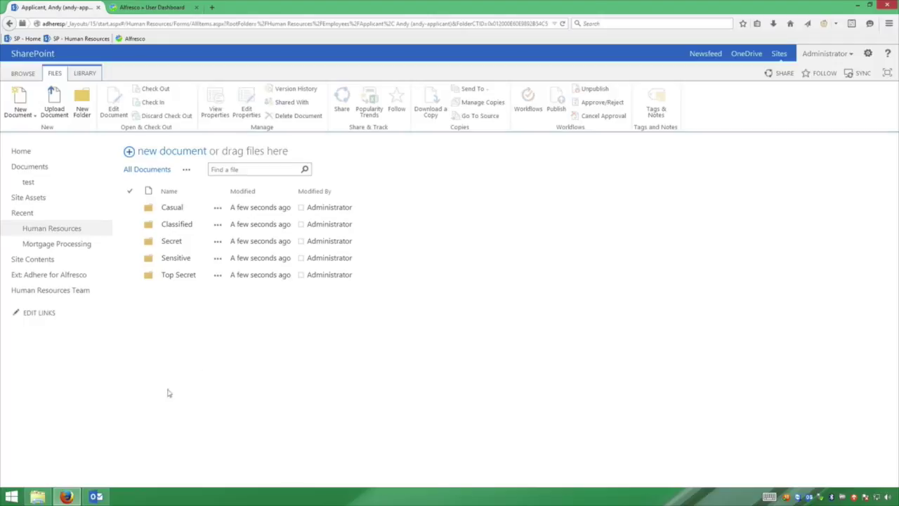
Upload the applicant's I-9 TIFF file from the local Adhere Demo folder into the applicant's SharePoint folder.
left_click(38, 497)
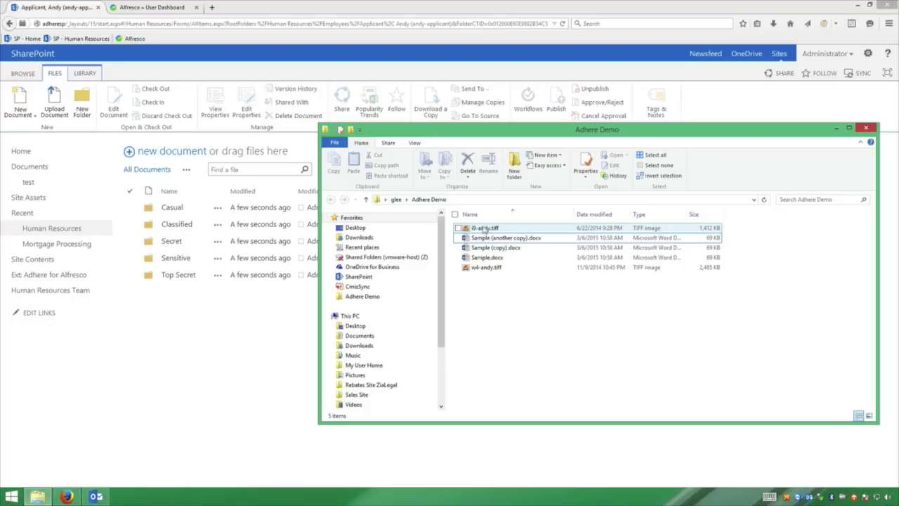
left_click_drag(484, 228, 256, 259)
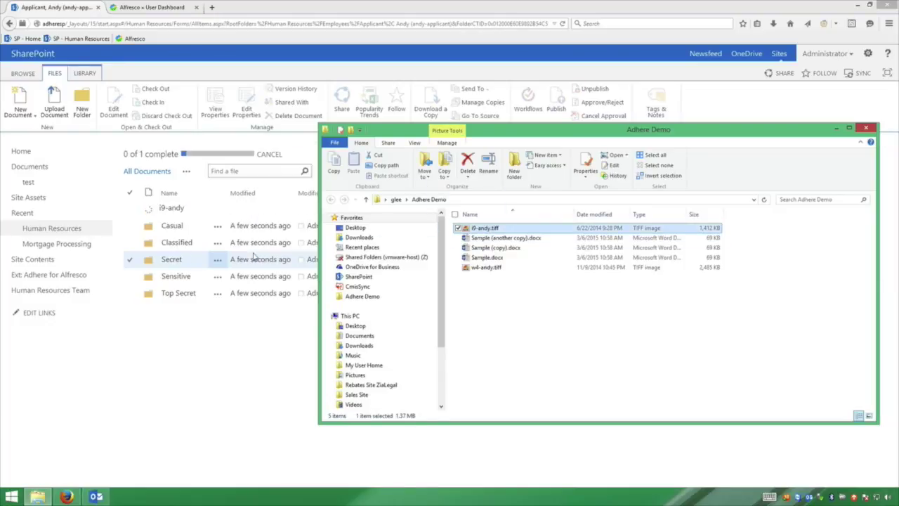
left_click(233, 365)
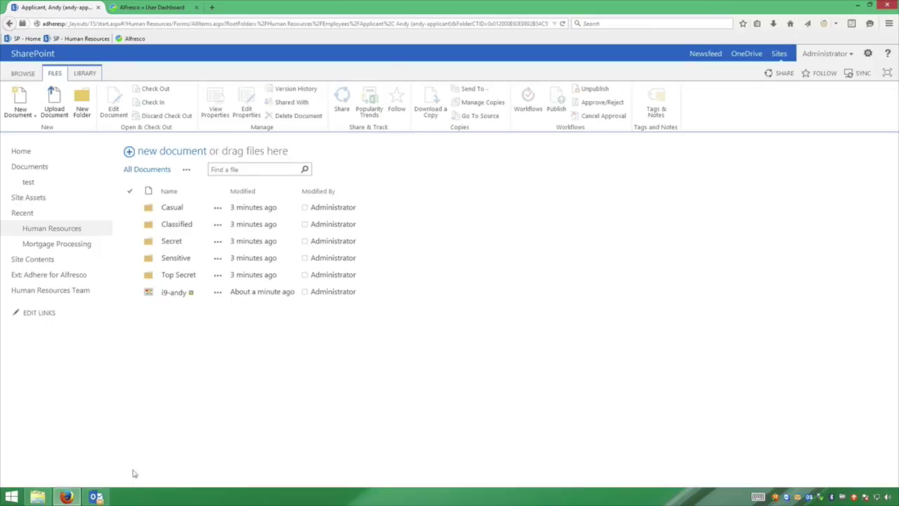
Switch to Outlook and open the newest "Missing Required Documents" e-mail for the applicant.
left_click(96, 497)
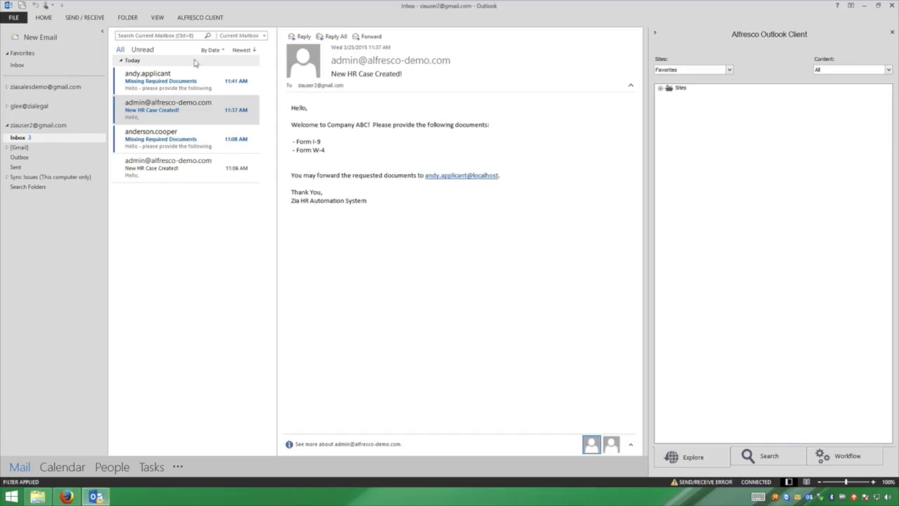
left_click(179, 90)
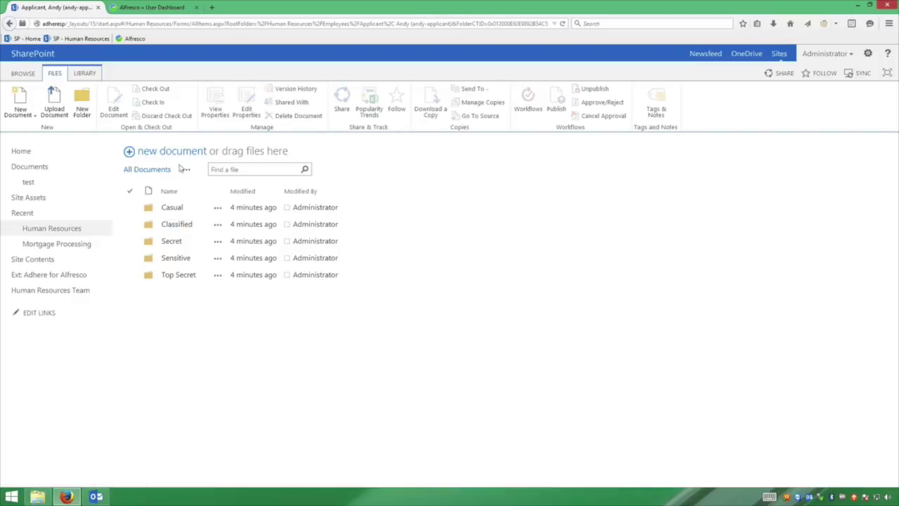
In the applicant's Sensitive folder in SharePoint, view the I-9 form read-only in Windows Photo Viewer and close it.
left_click(211, 242)
left_click(209, 259)
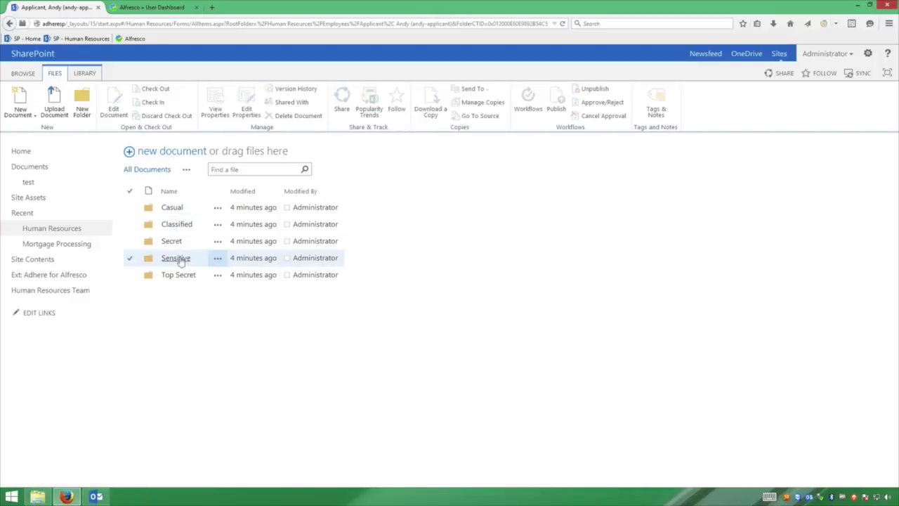
left_click(172, 259)
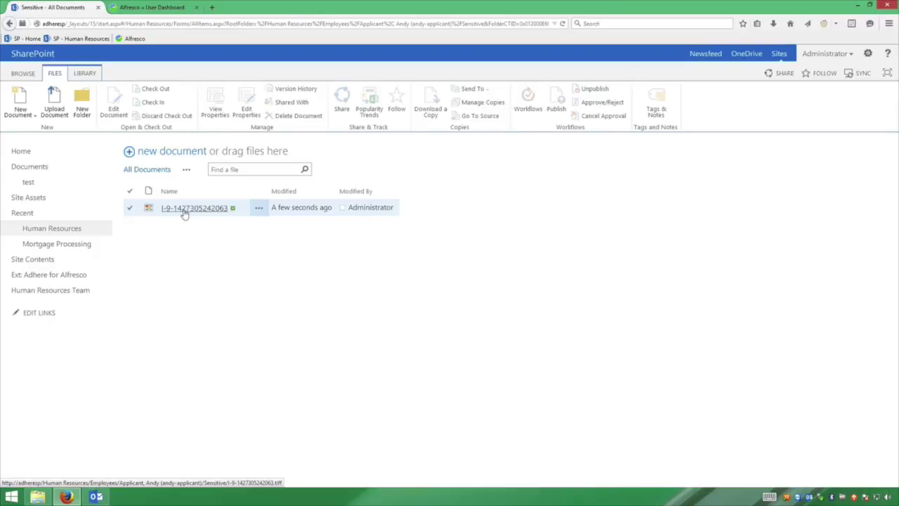
left_click(184, 209)
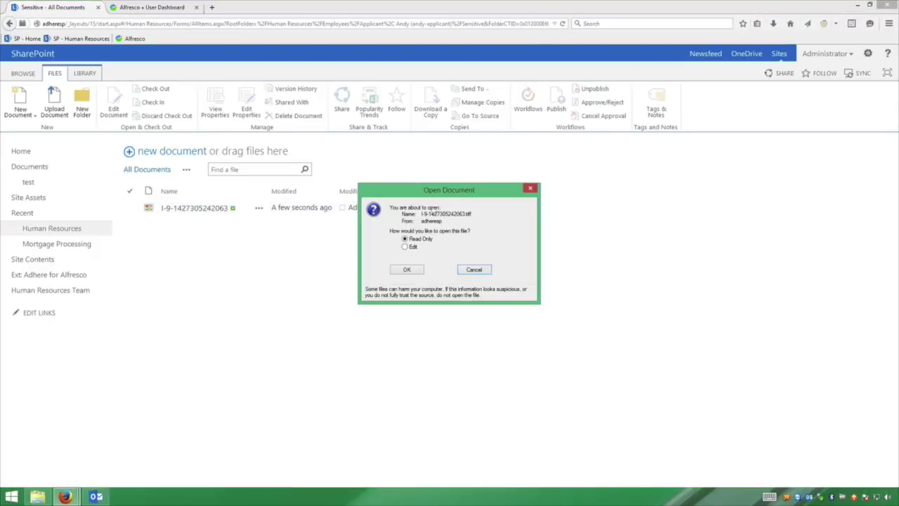
left_click(410, 271)
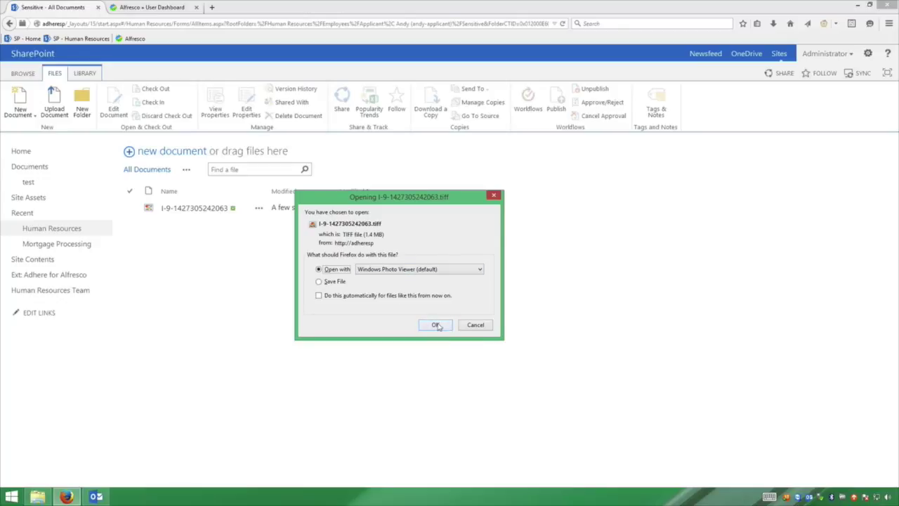
left_click(436, 326)
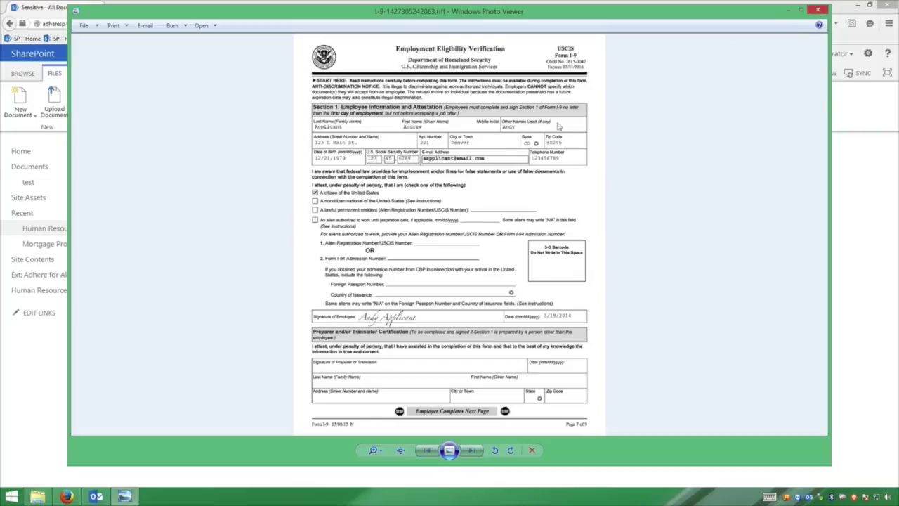
left_click(824, 13)
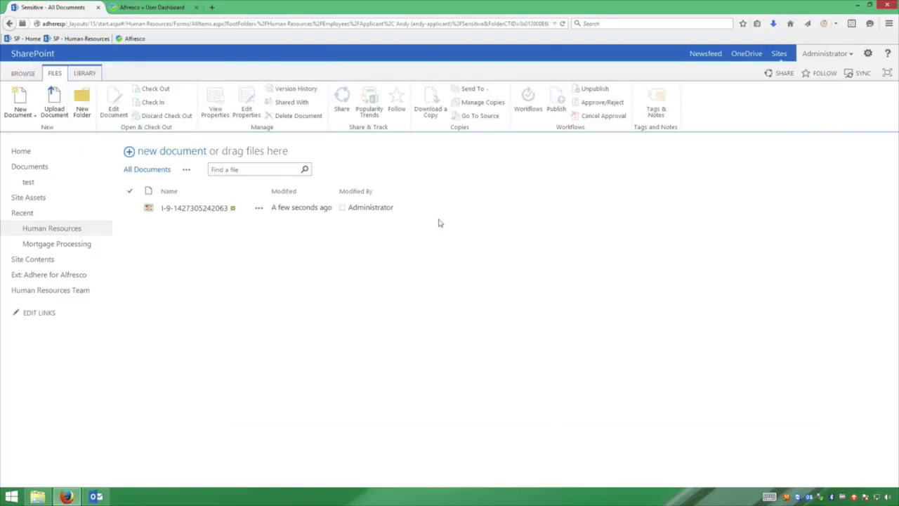
Go back to the applicant's folder and upload the W-4 TIFF file from the local Adhere Demo folder.
left_click(11, 23)
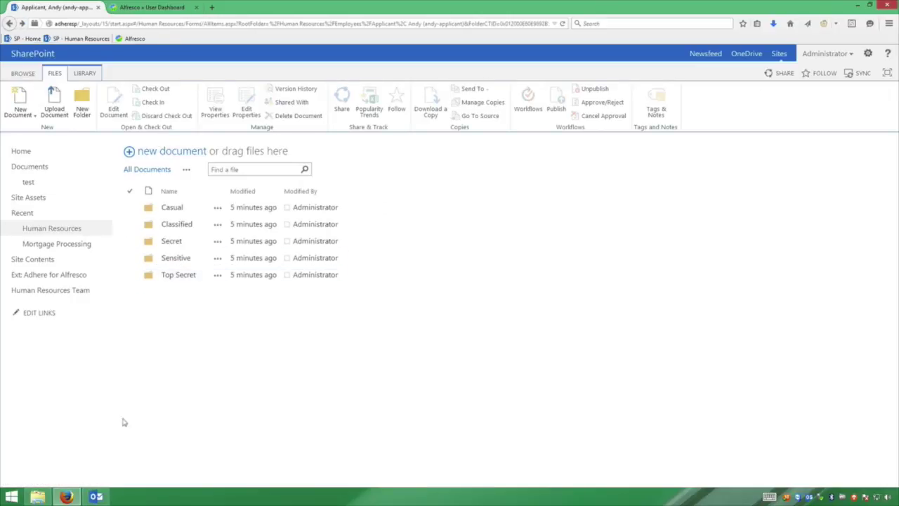
left_click(37, 496)
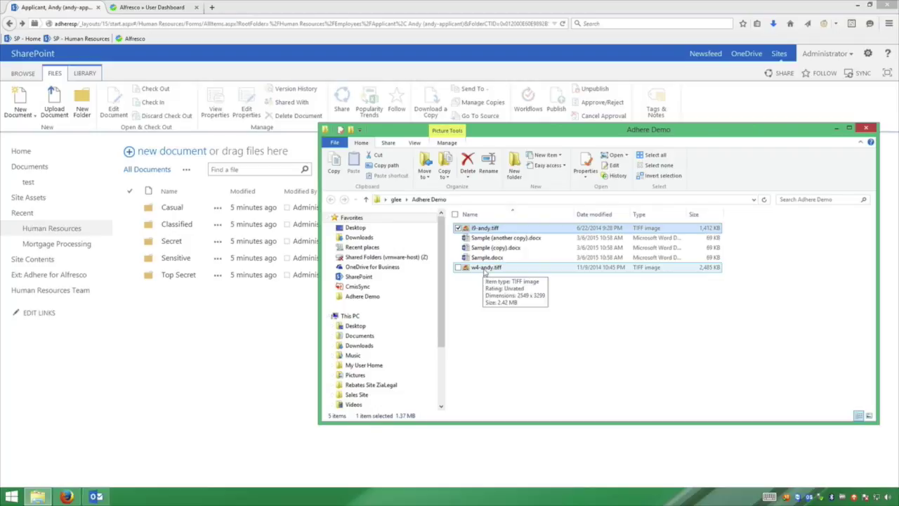
left_click_drag(486, 268, 228, 246)
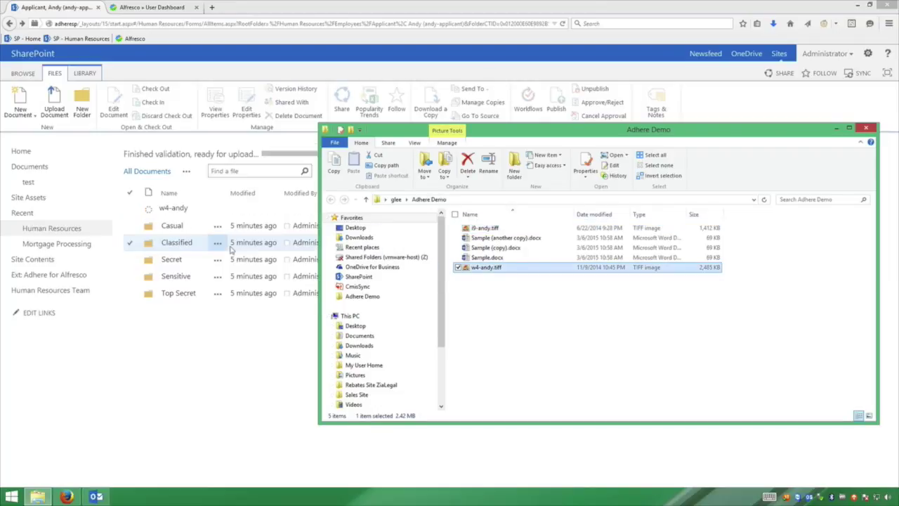
left_click(225, 332)
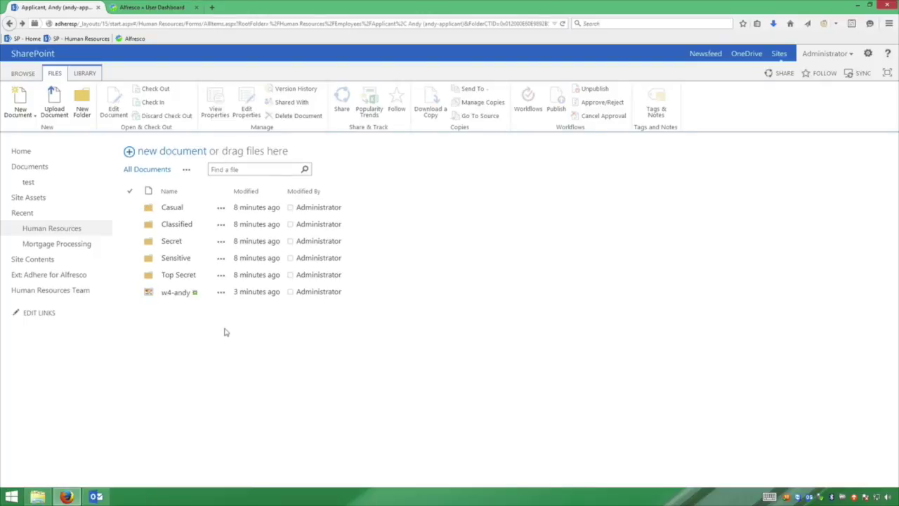
Refresh the applicant's folder and open its Sensitive subfolder to check the filed documents.
key("F5")
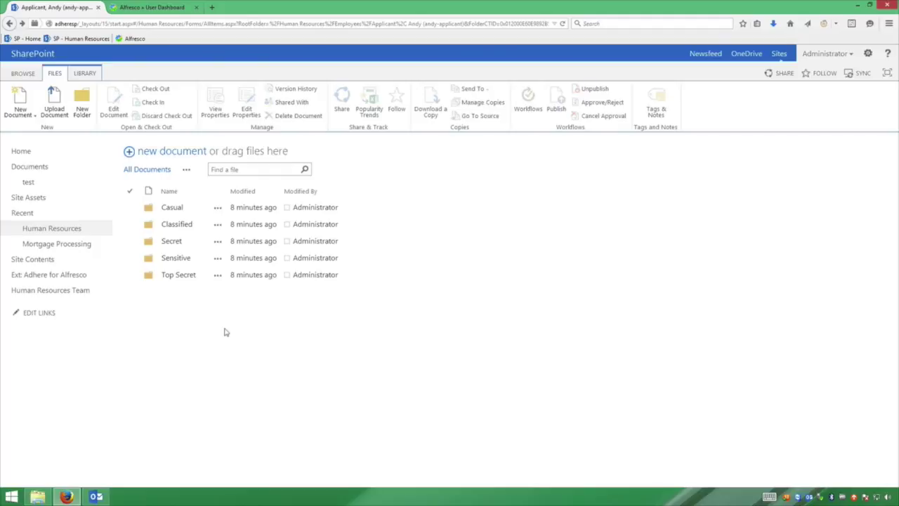
left_click(174, 258)
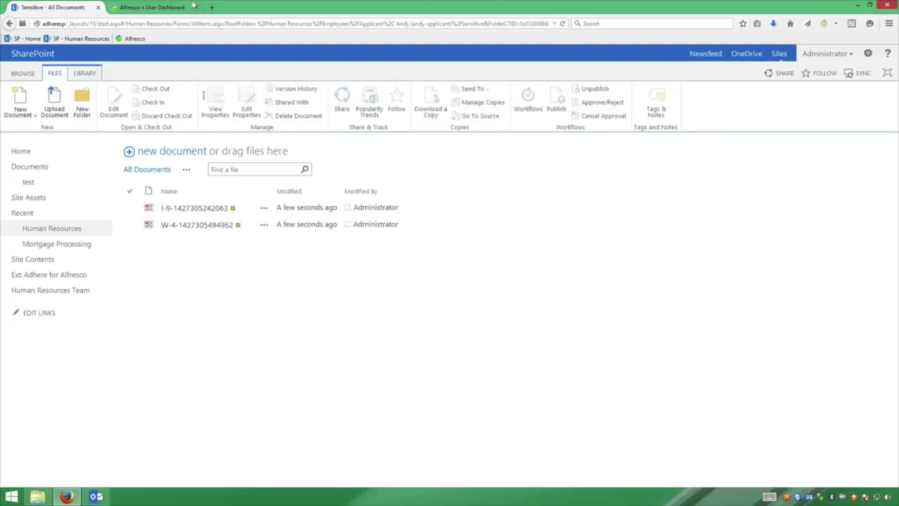
Switch to the Alfresco dashboard, refresh it and open the details of the Review File task.
left_click(163, 8)
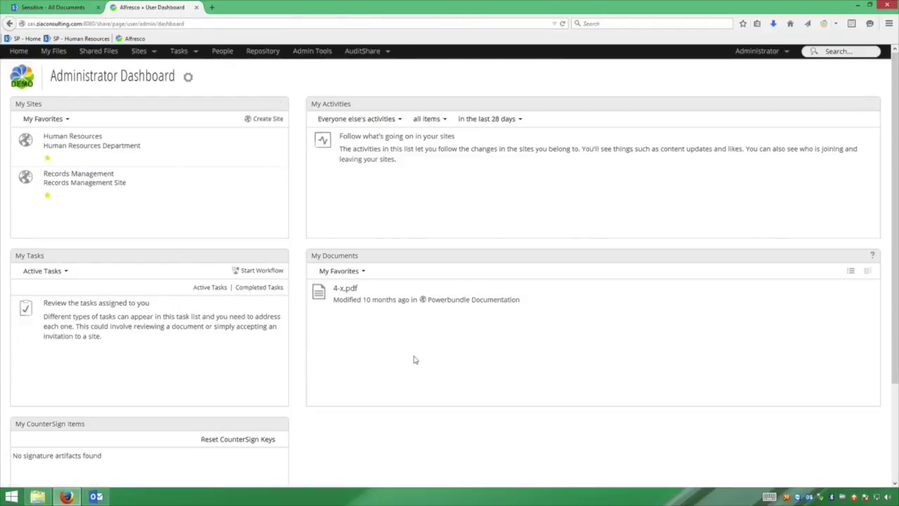
key("F5")
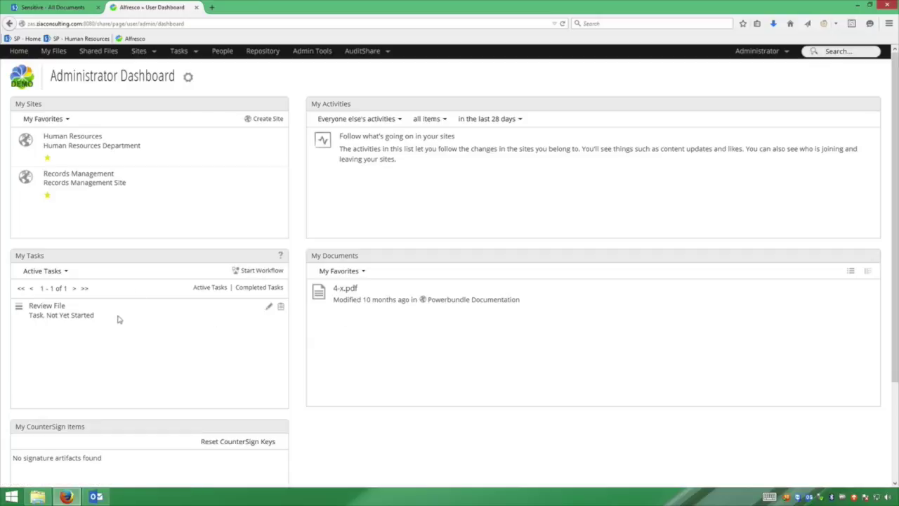
left_click(281, 309)
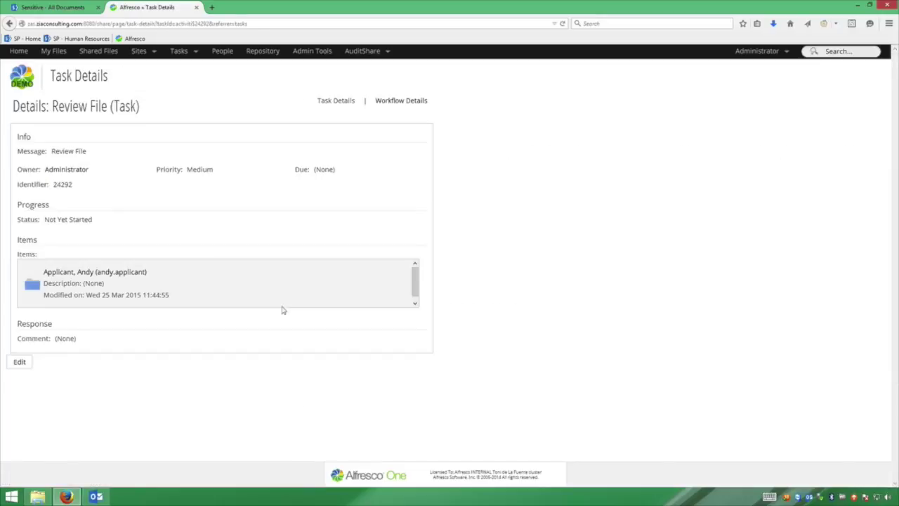
Examine the process diagram of the Review File task's workflow, close it and return to the Alfresco dashboard.
left_click(400, 100)
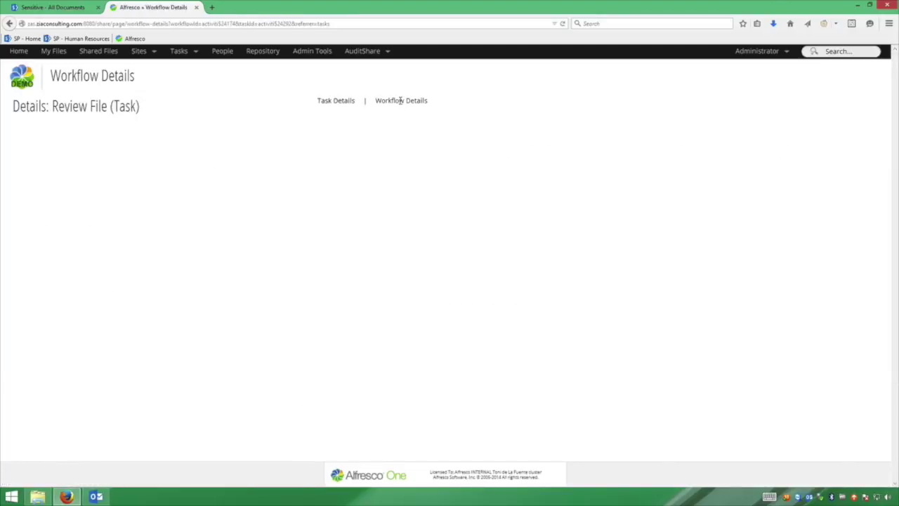
left_click(367, 143)
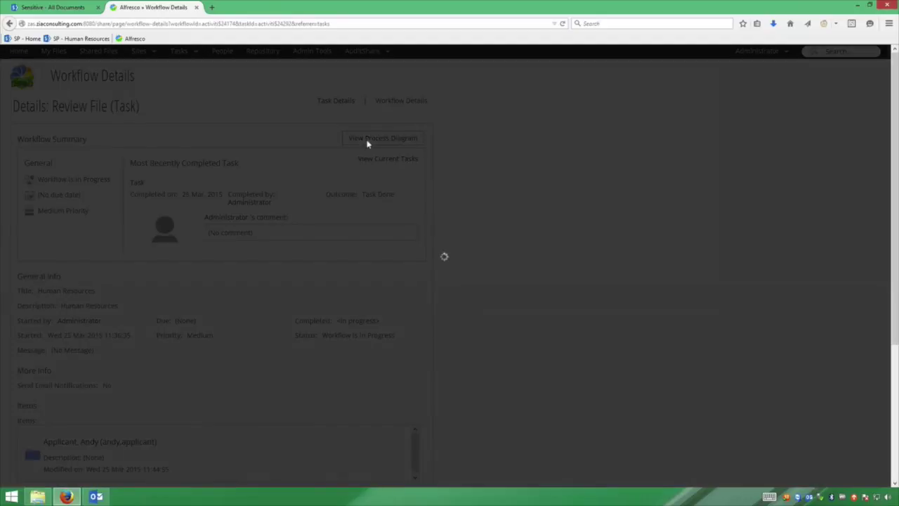
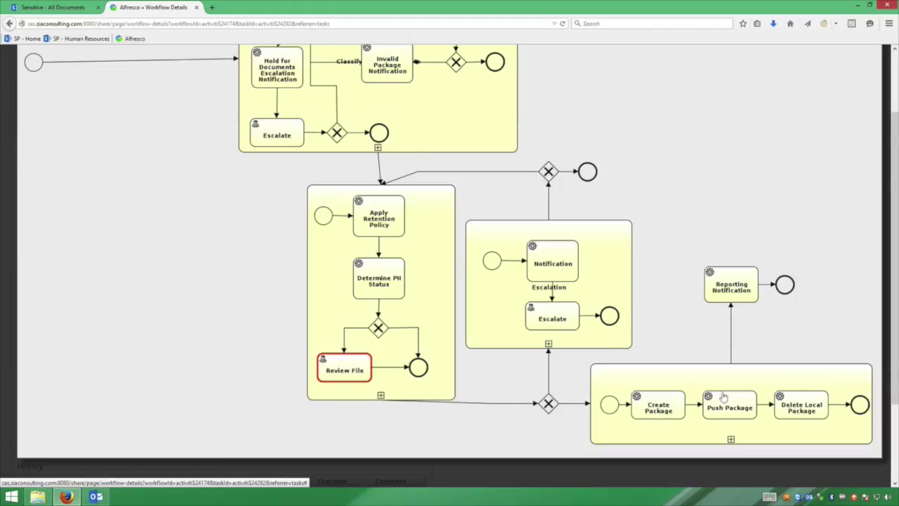
left_click(442, 472)
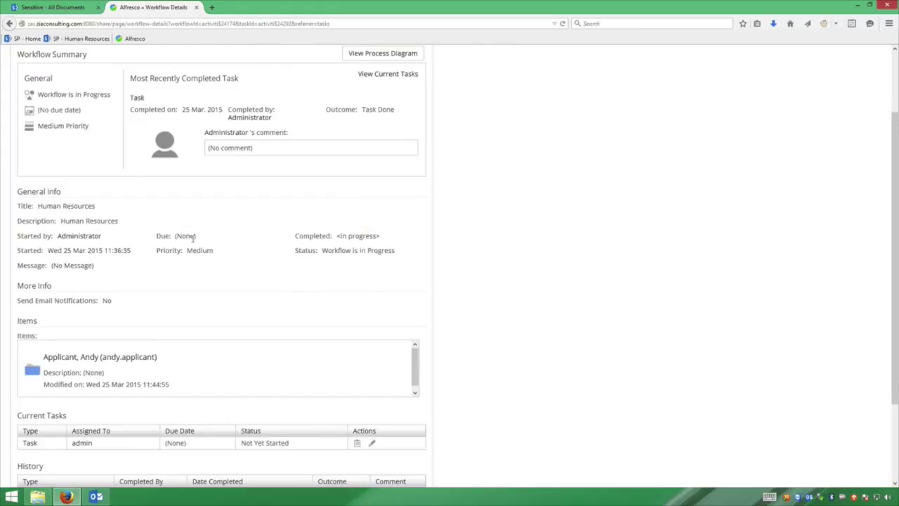
scroll(193, 237, "up", 2)
left_click(17, 52)
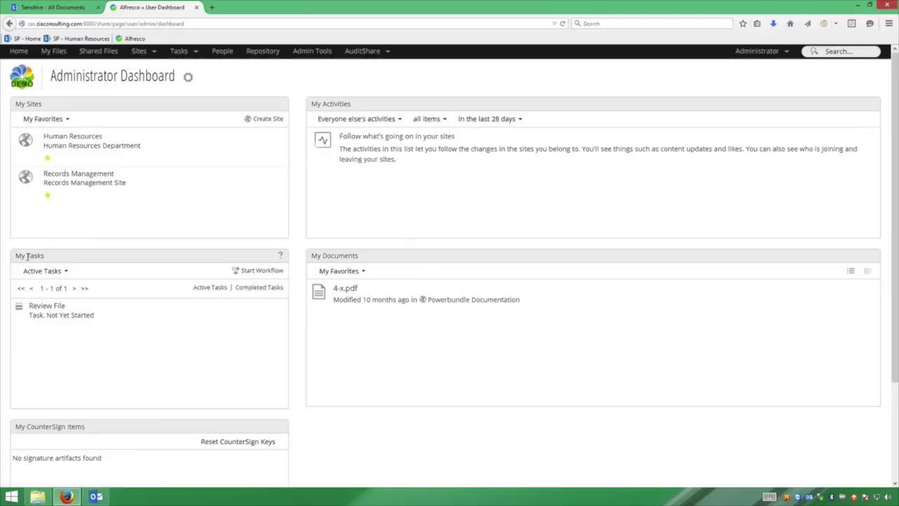
Open the Review File task and its attached applicant folder, and review the folder's HR Folder and General properties.
left_click(46, 306)
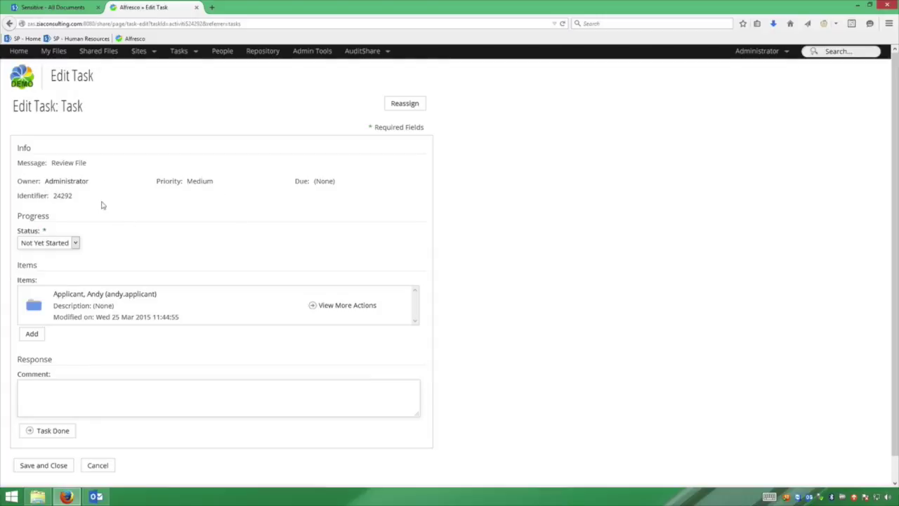
left_click(93, 297)
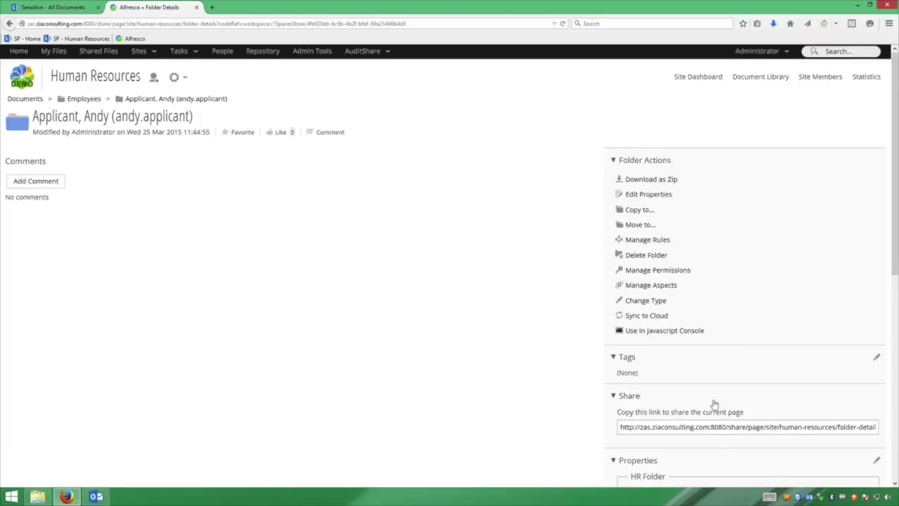
scroll(713, 405, "down", 3)
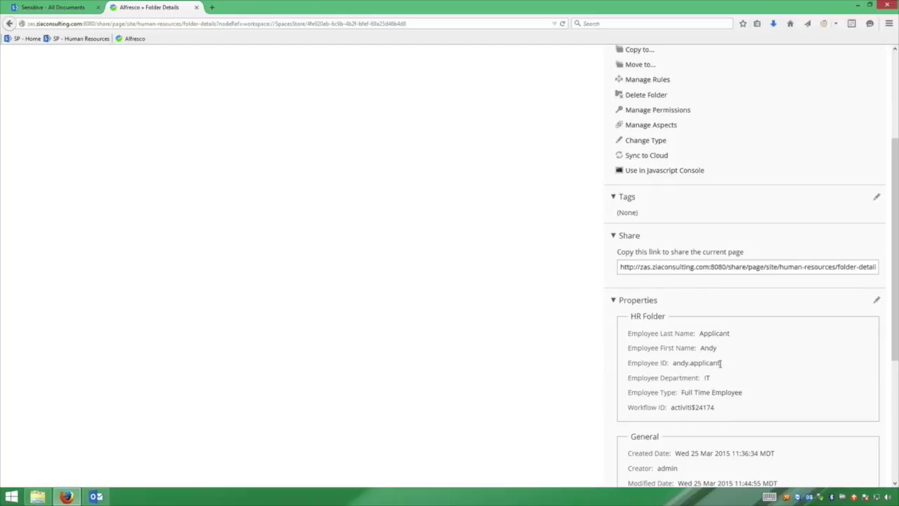
scroll(660, 362, "down", 3)
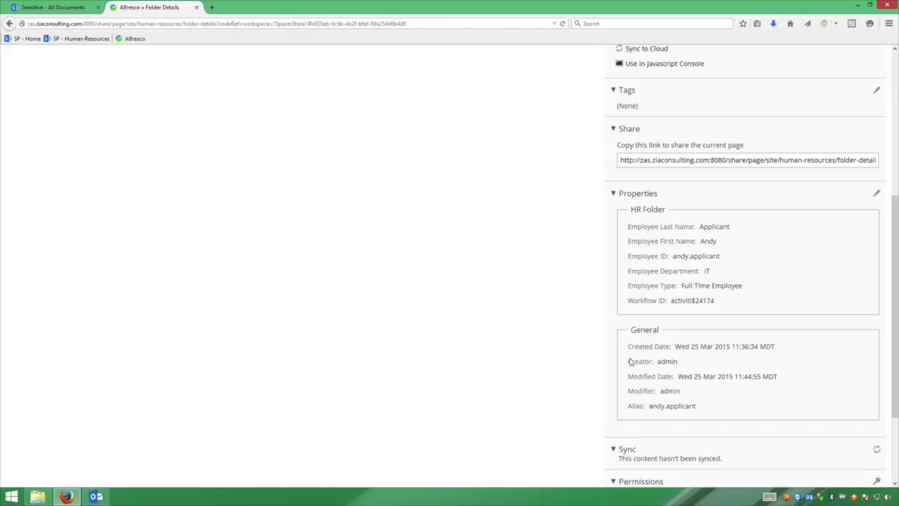
scroll(632, 387, "up", 3)
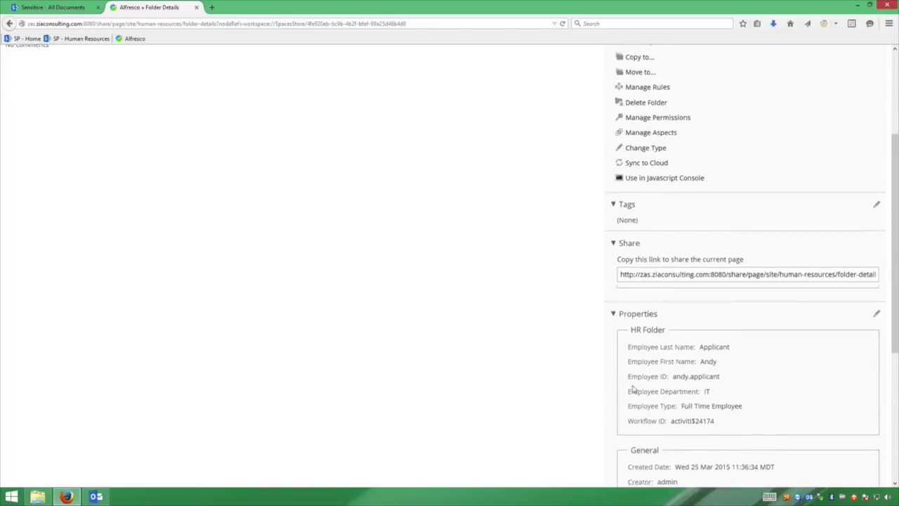
scroll(634, 389, "up", 3)
Open the I-9 TIFF in the applicant's Sensitive subfolder and review its HR Document properties and Records Management policy.
left_click(150, 102)
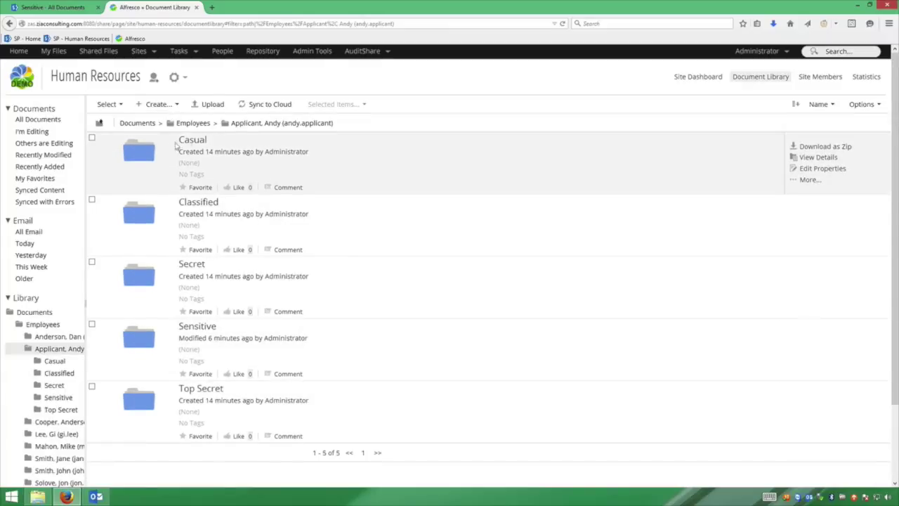
left_click(190, 328)
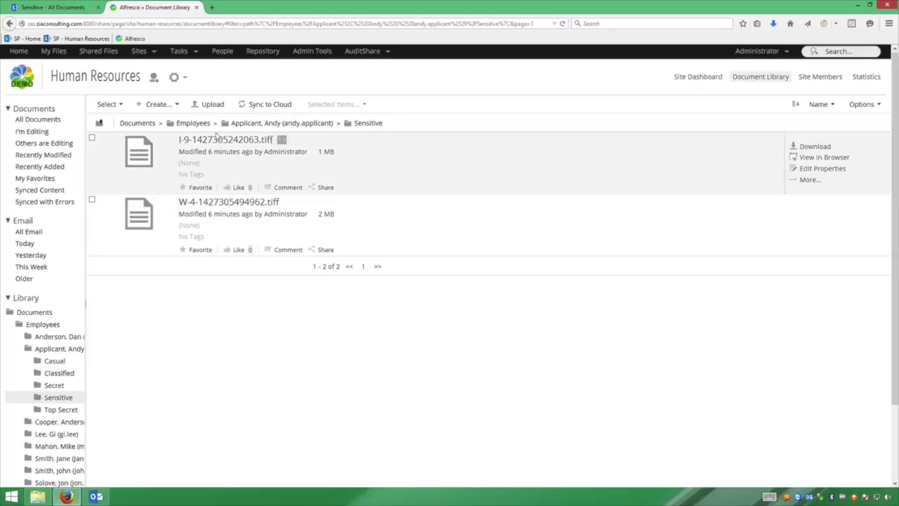
left_click(220, 141)
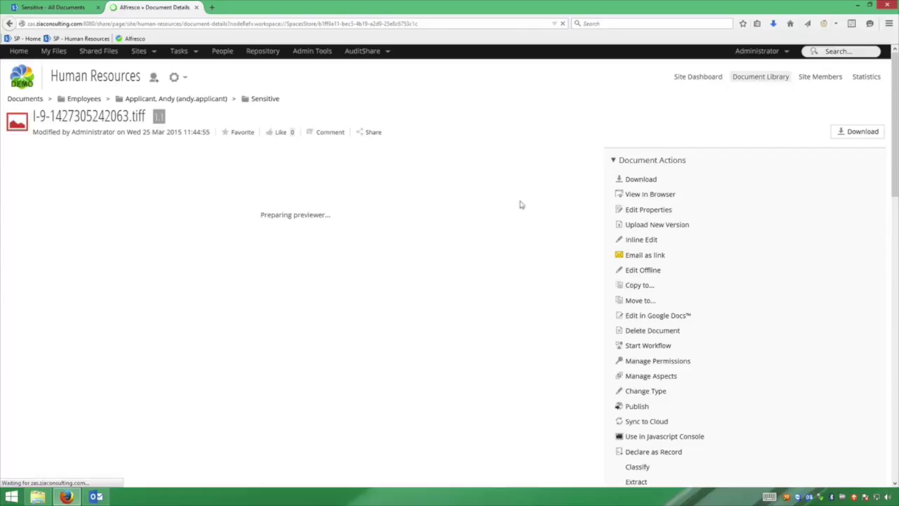
left_click(613, 161)
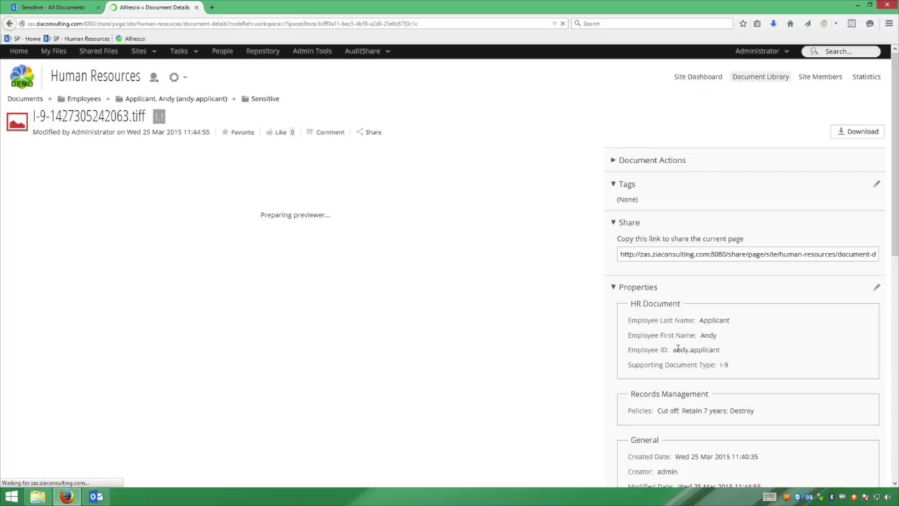
triple_click(689, 413)
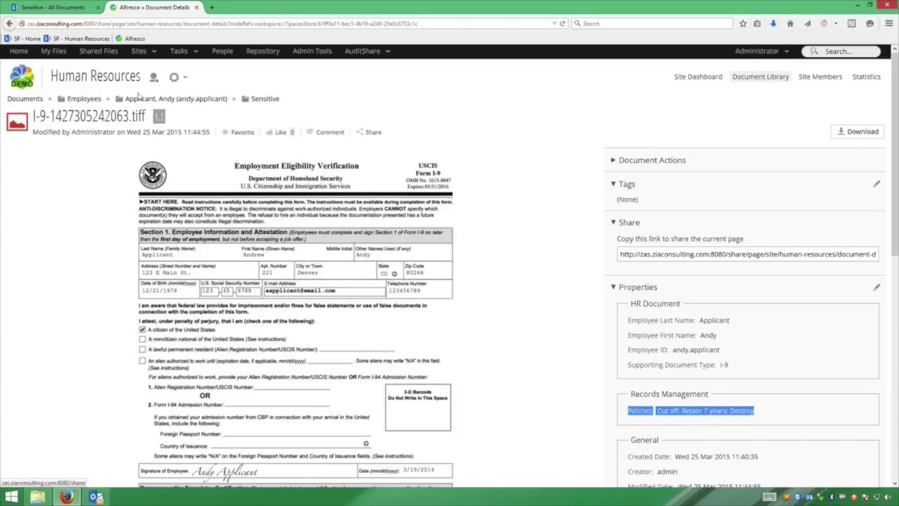
Return to the dashboard, reopen the Review File task and complete it as Task Done.
left_click(19, 56)
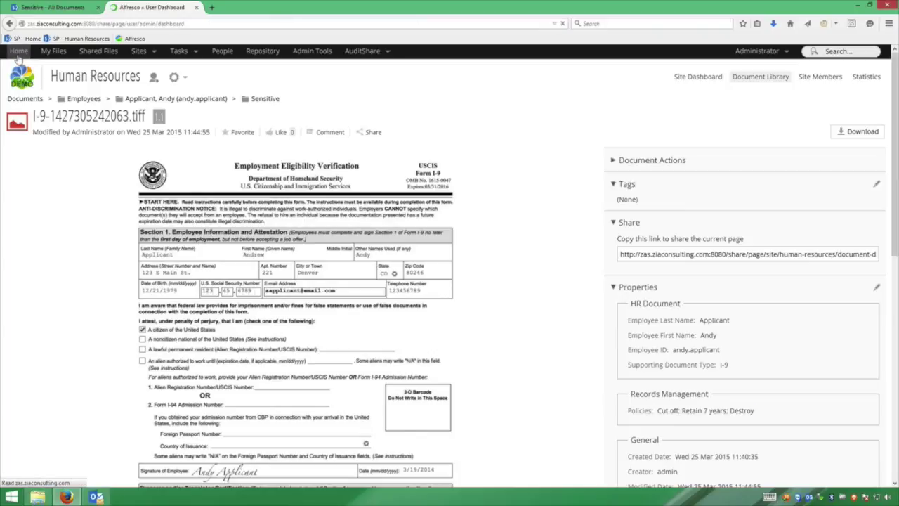
left_click(50, 309)
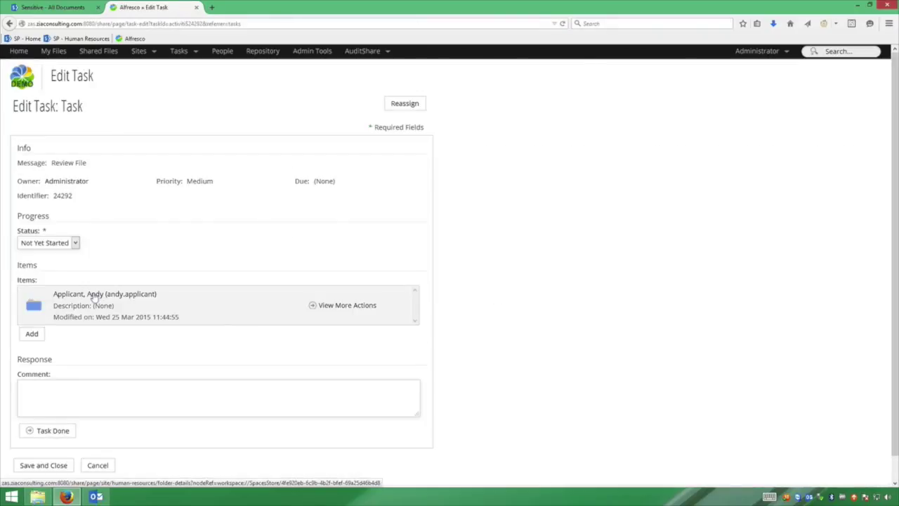
left_click(47, 433)
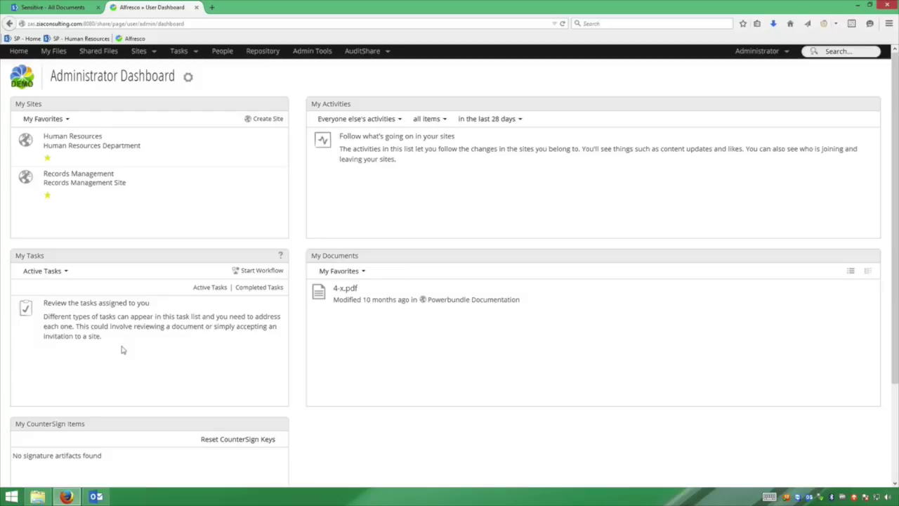
In the Records Management site's File Plan, open the applicant's record folder under 0030- Human Resources, 3010- Employee Files, 2015, 03.
left_click(82, 176)
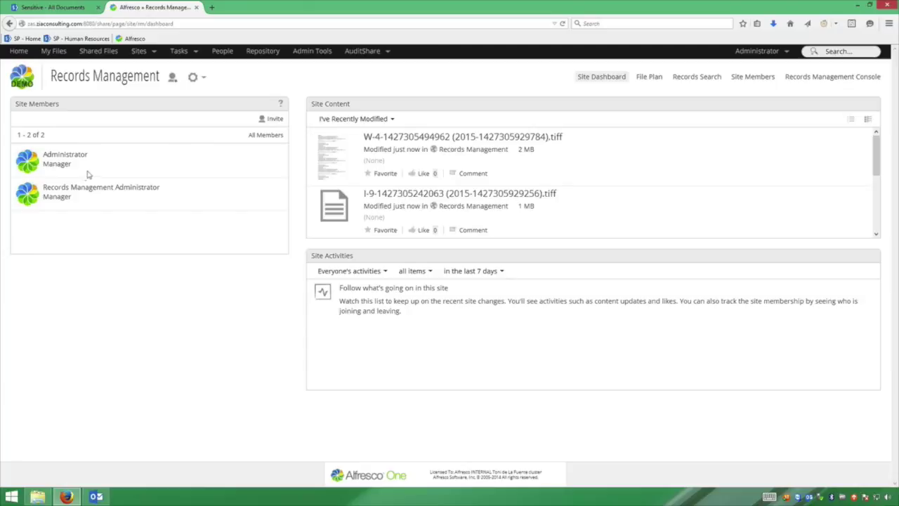
left_click(646, 79)
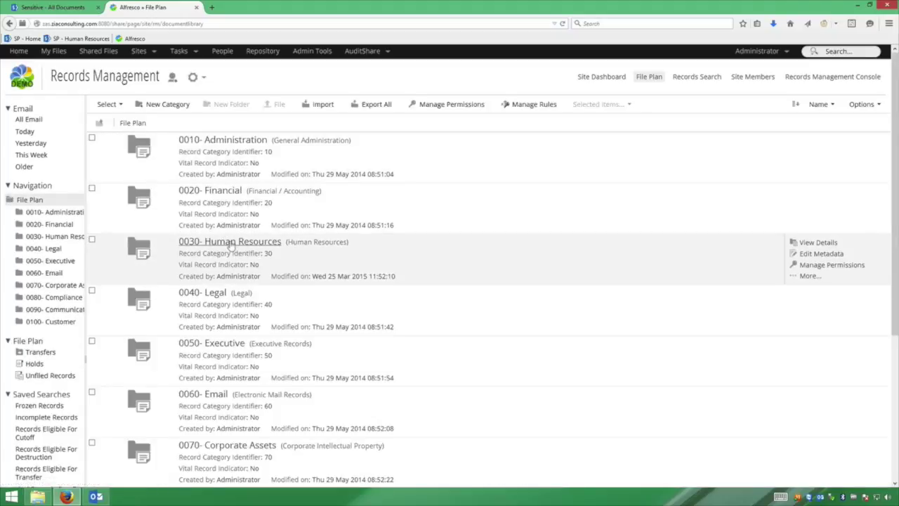
left_click(230, 243)
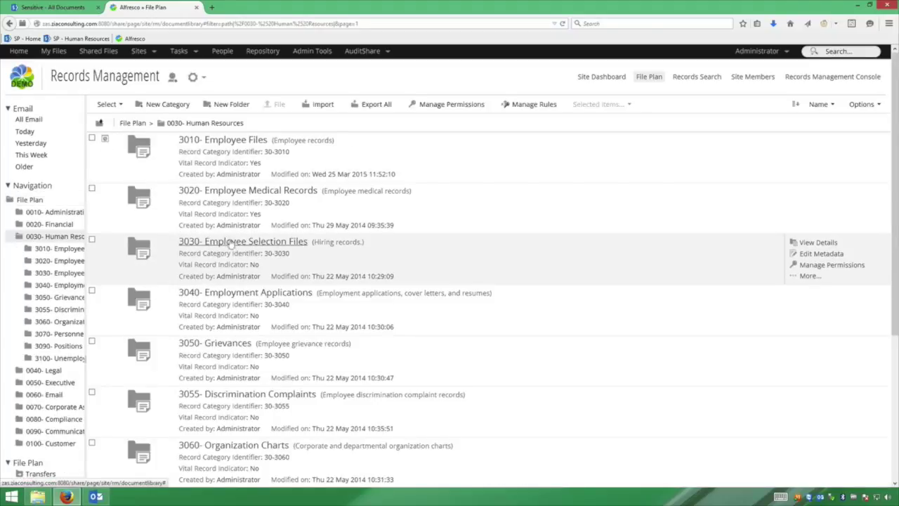
left_click(226, 144)
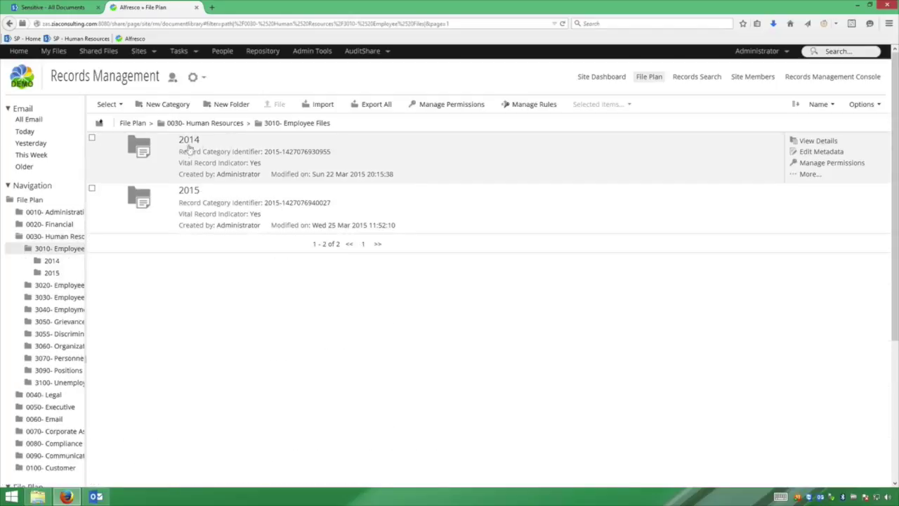
left_click(188, 192)
left_click(184, 143)
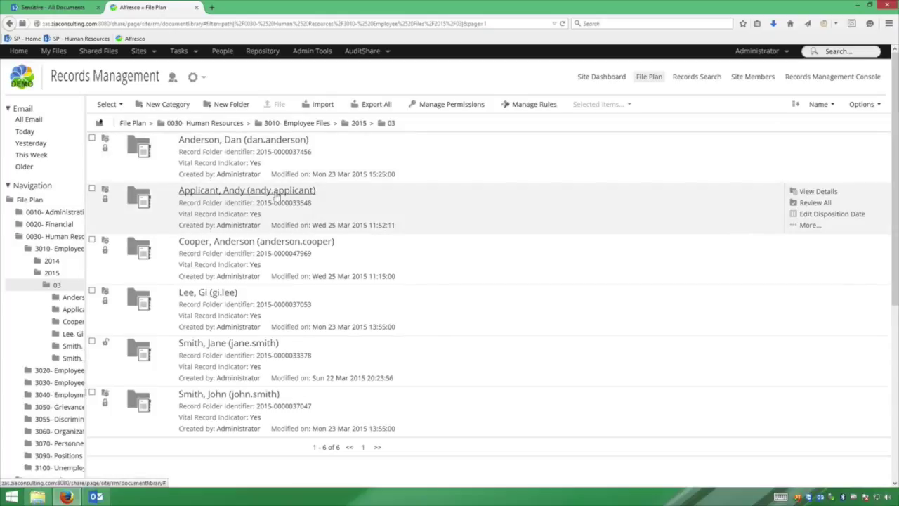
left_click(281, 193)
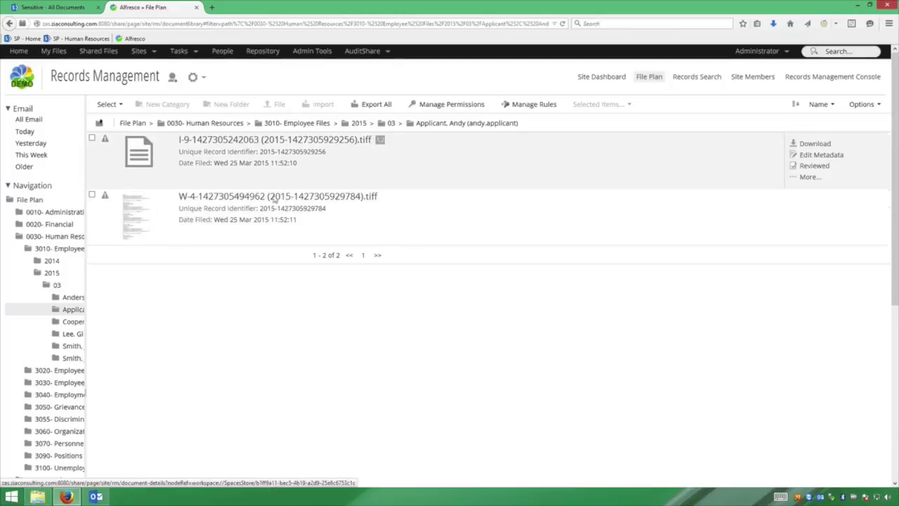
Open the I-9 record and examine its disposition instructions, HR Document properties and DOD5015 Record metadata.
left_click(212, 141)
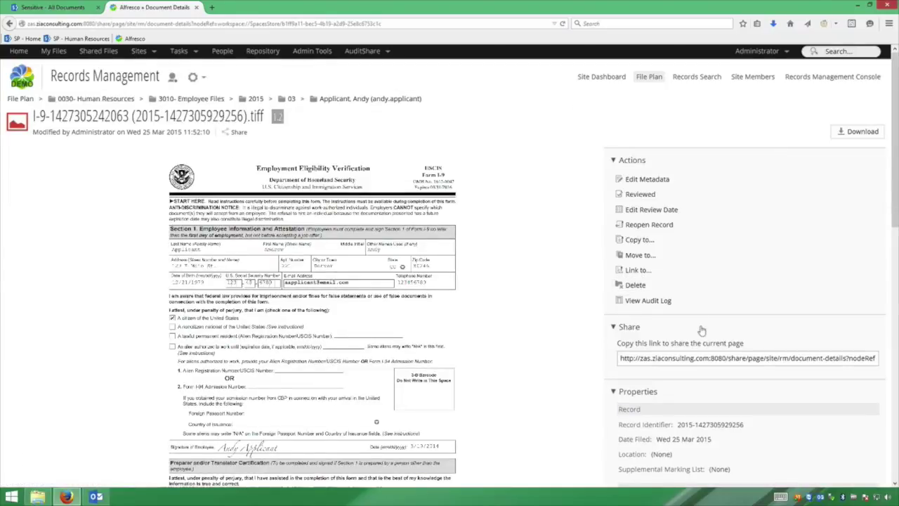
scroll(701, 330, "down", 4)
left_click_drag(699, 288, 845, 293)
left_click(808, 288)
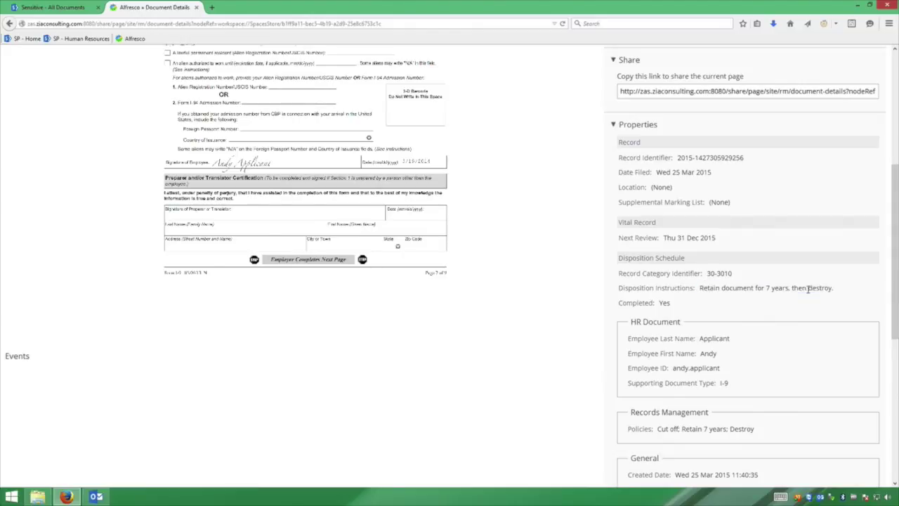
scroll(706, 324, "down", 4)
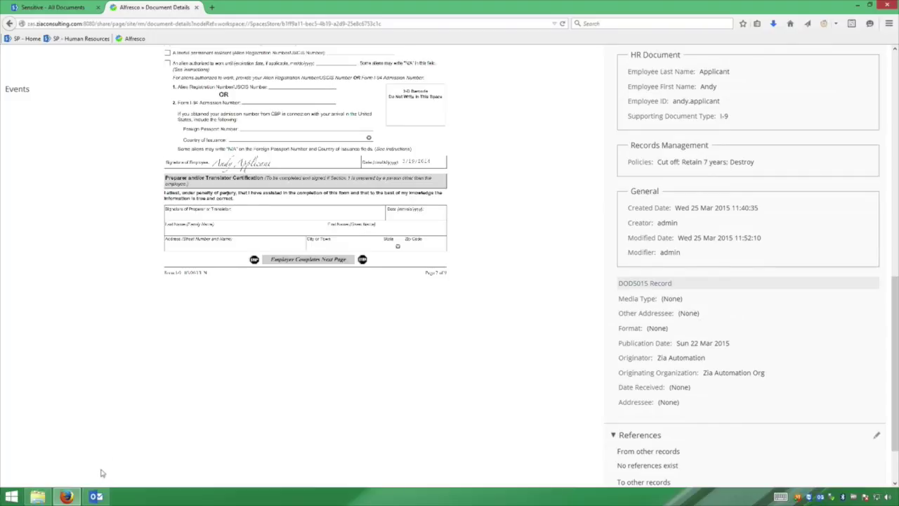
Switch to Outlook and, in the Alfresco Outlook Client, expand Human Resources, Employees and the last employee's Secret folder.
left_click(96, 497)
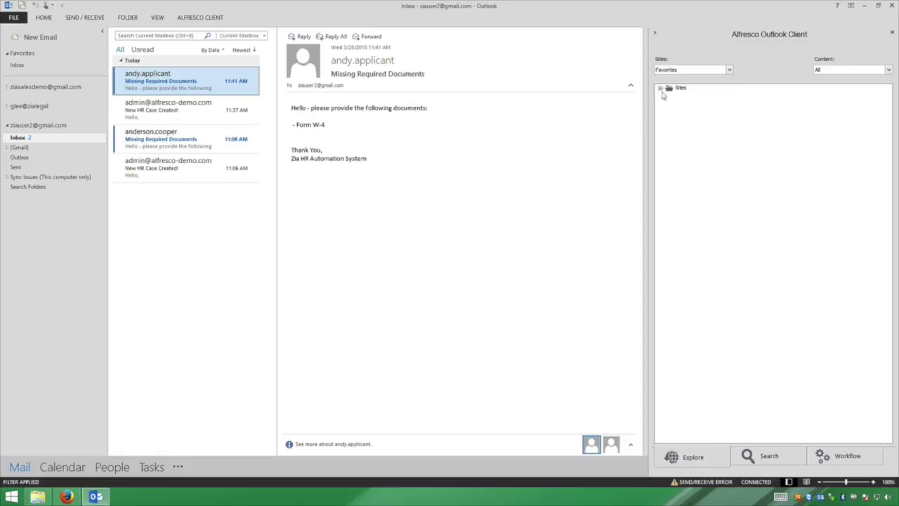
left_click(661, 89)
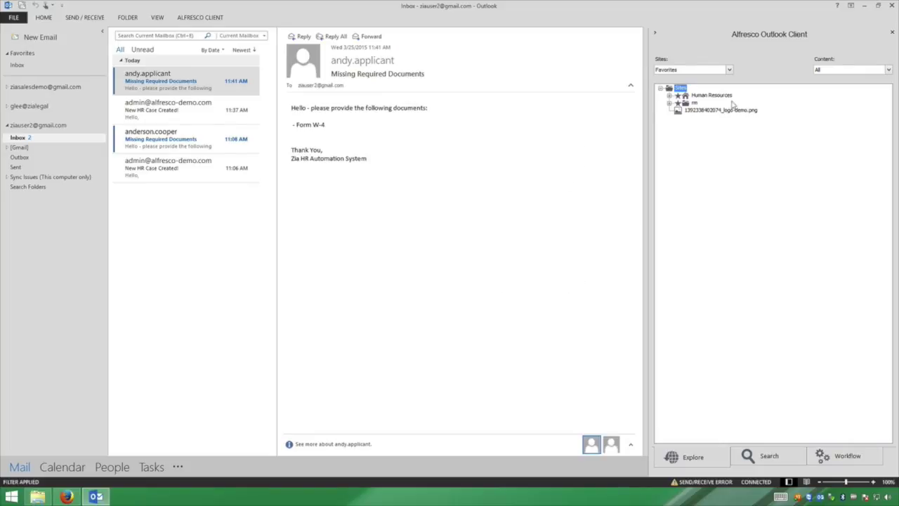
left_click(670, 96)
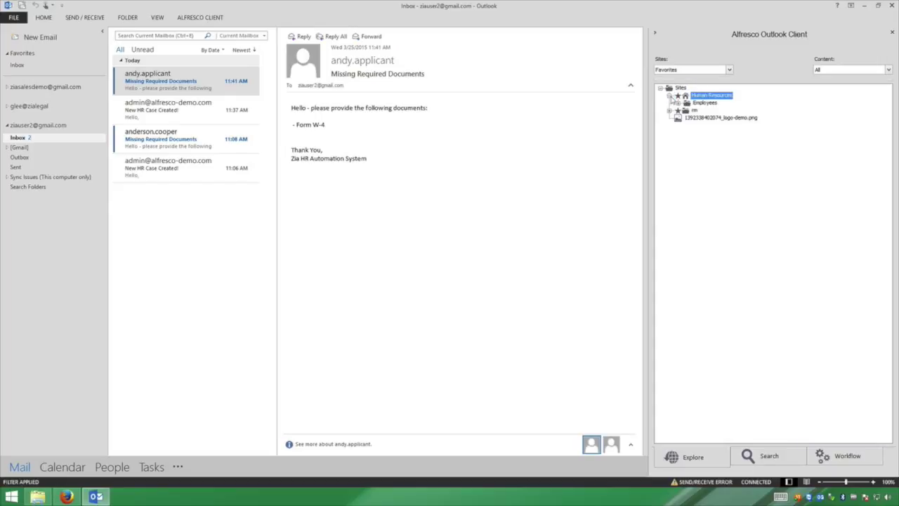
left_click(678, 104)
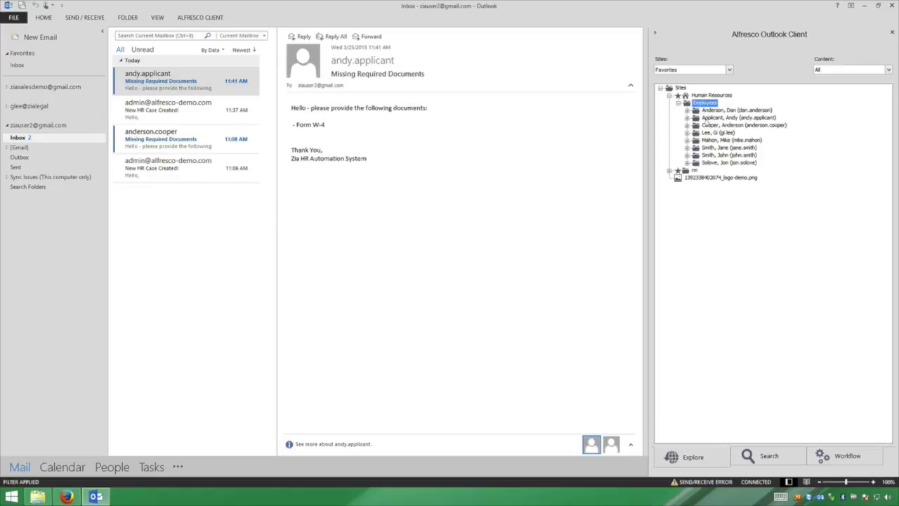
left_click(687, 162)
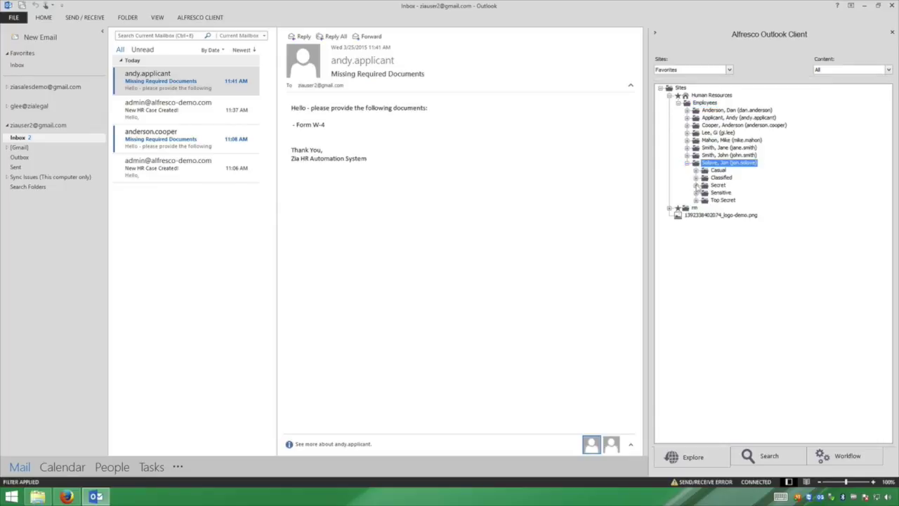
left_click(696, 186)
Download Performance Appraisal.docx from the Secret folder to the local Adhere Demo folder.
left_click(734, 192)
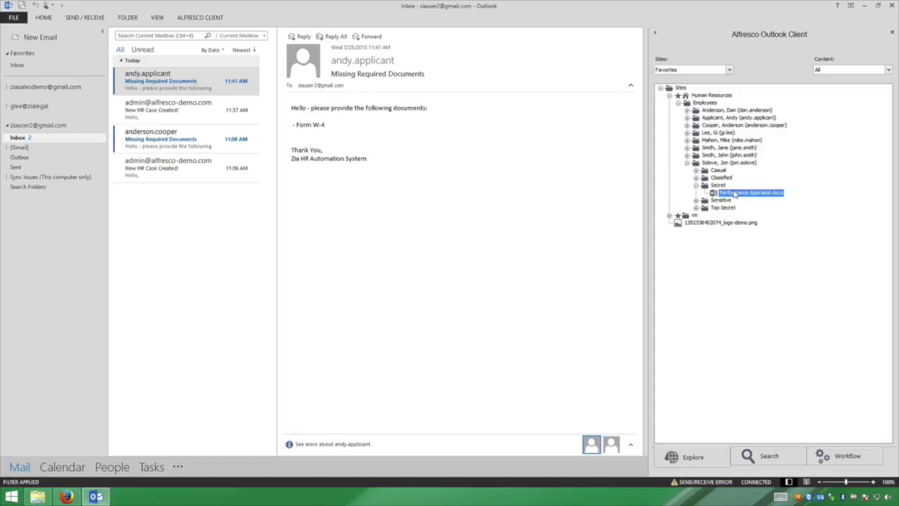
right_click(735, 195)
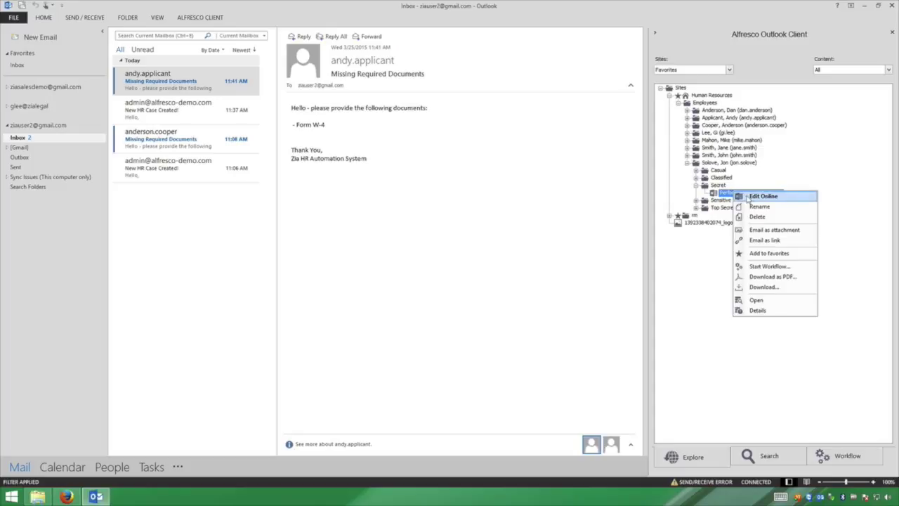
left_click(763, 288)
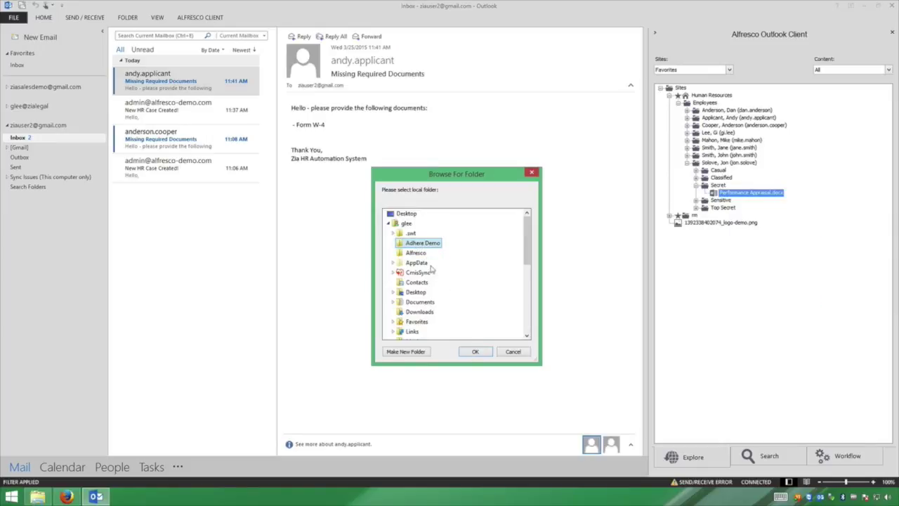
left_click(477, 351)
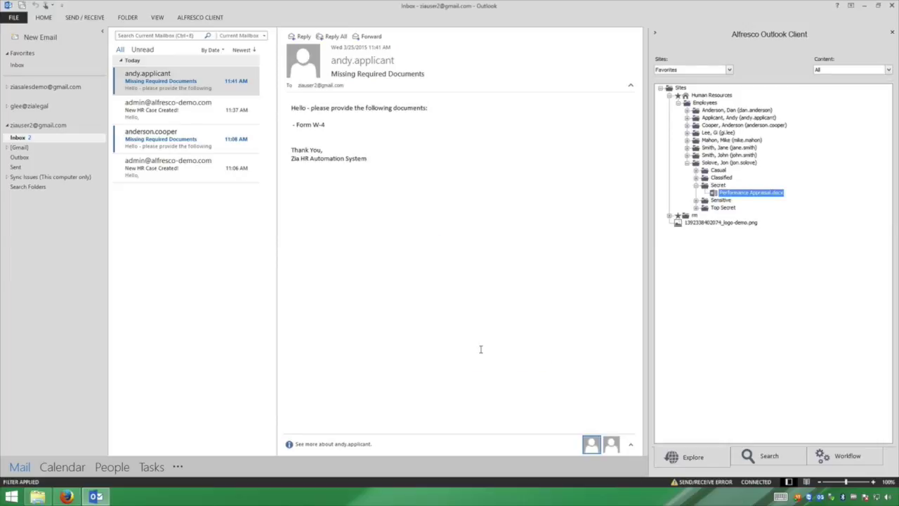
Switch to File Explorer, open Performance Appraisal.docx from the Adhere Demo folder in Word to view it, and close it.
left_click(38, 496)
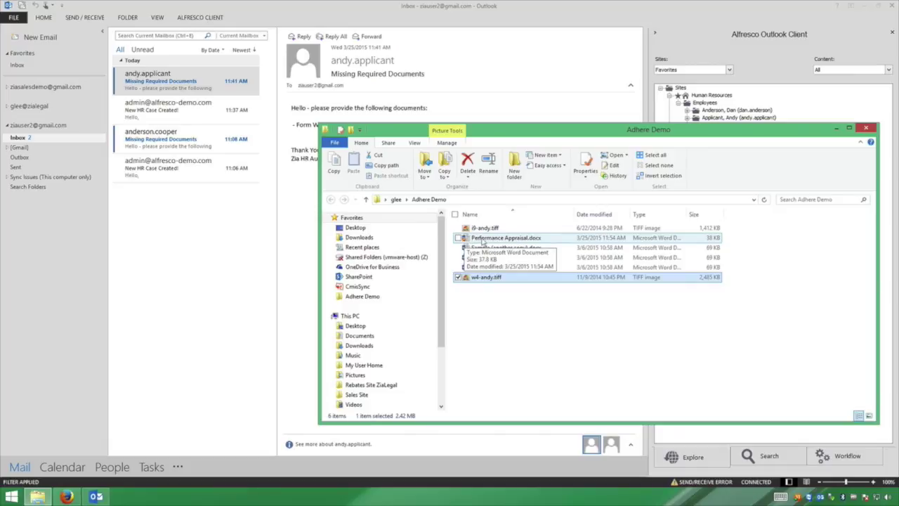
double_click(484, 238)
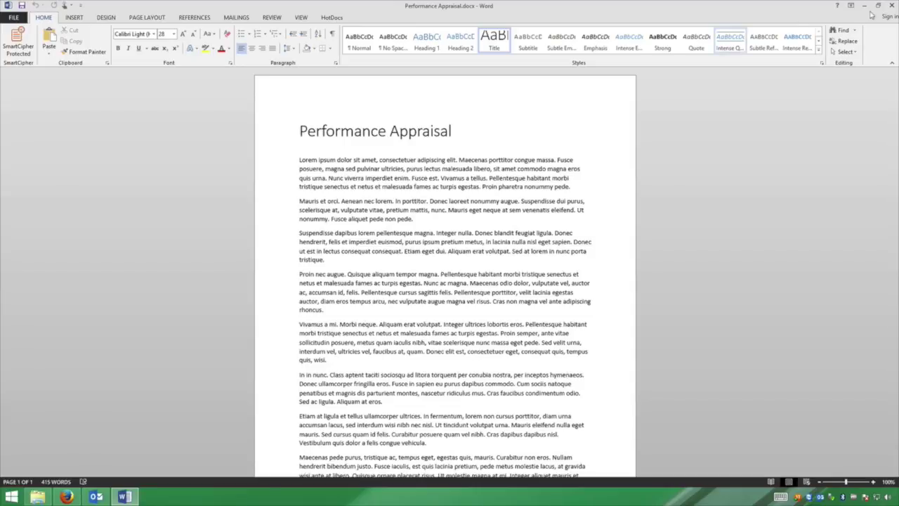
left_click(893, 6)
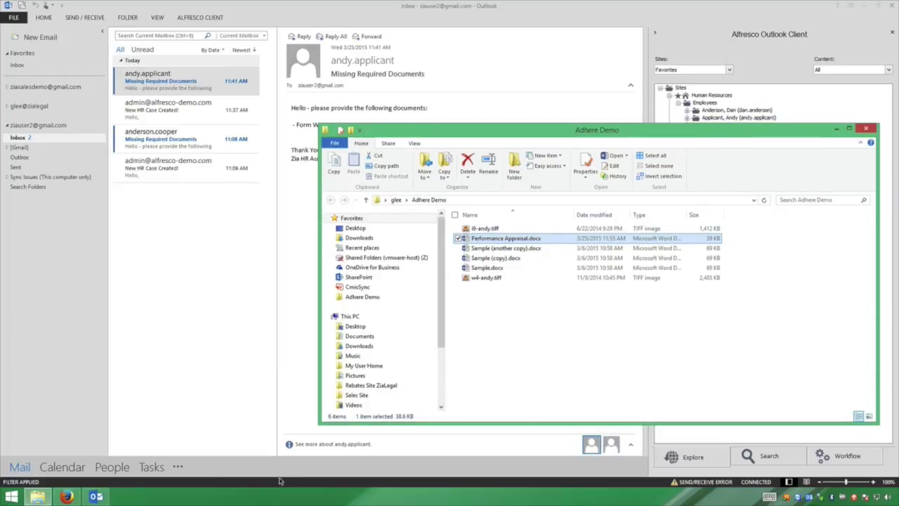
Switch to SharePoint in Firefox and open the Employees folder of the Human Resources library.
left_click(66, 496)
left_click(63, 10)
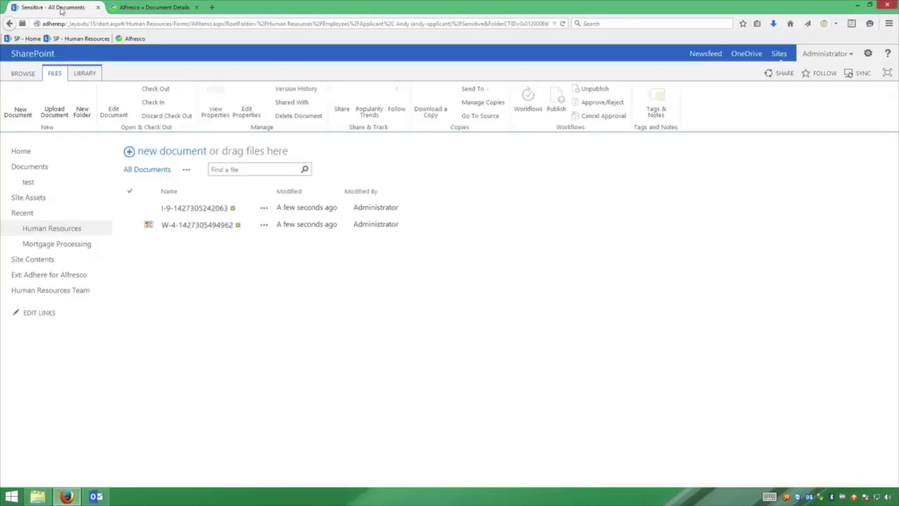
left_click(41, 229)
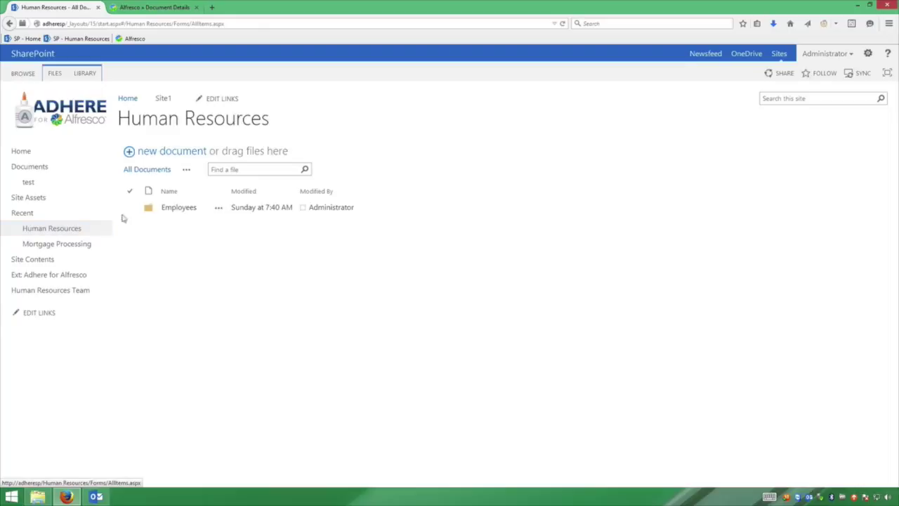
left_click(168, 215)
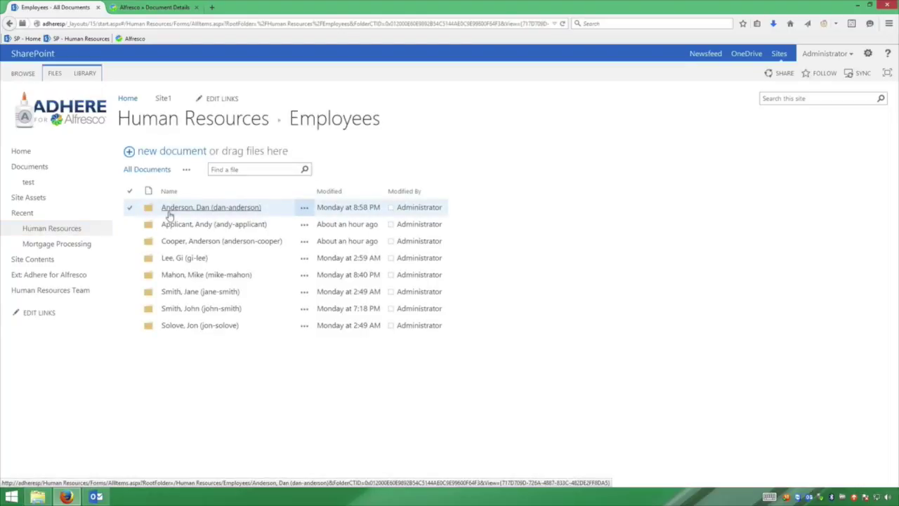